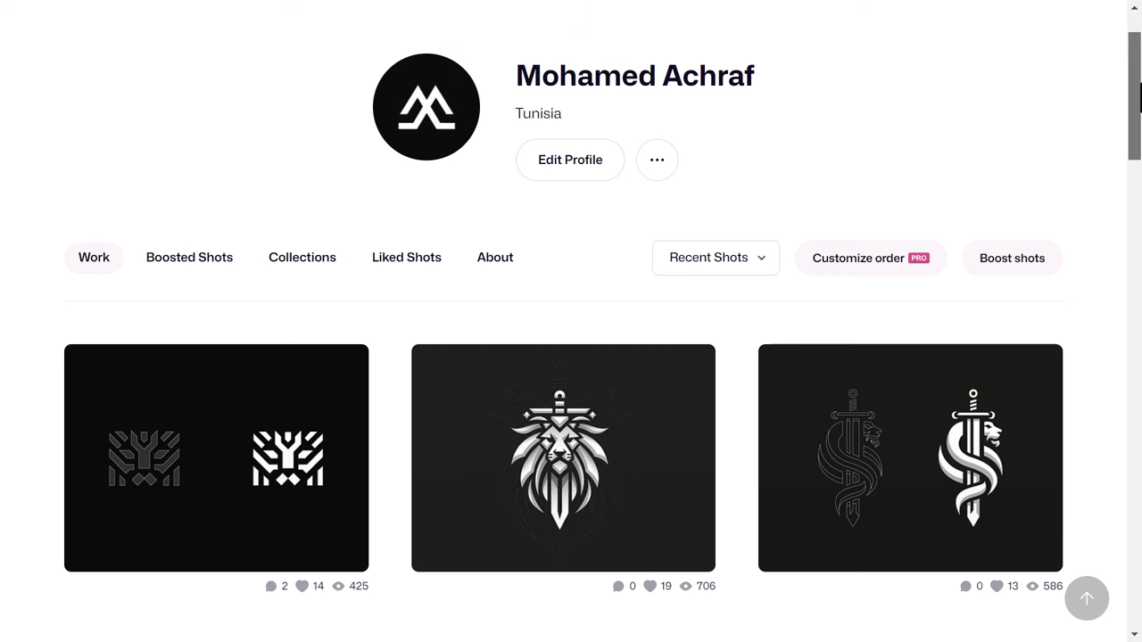
Browse the Home screen's new-file presets such as Letter, Postcard and Common
scroll(571, 357, down, 2)
scroll(571, 357, down, 9)
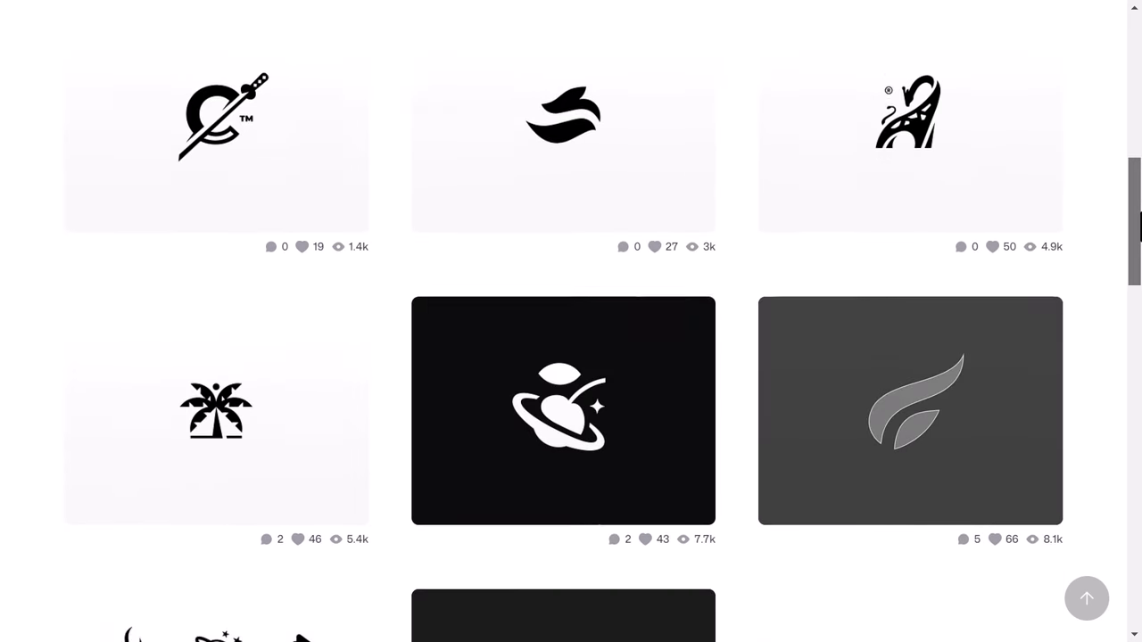
scroll(572, 357, up, 5)
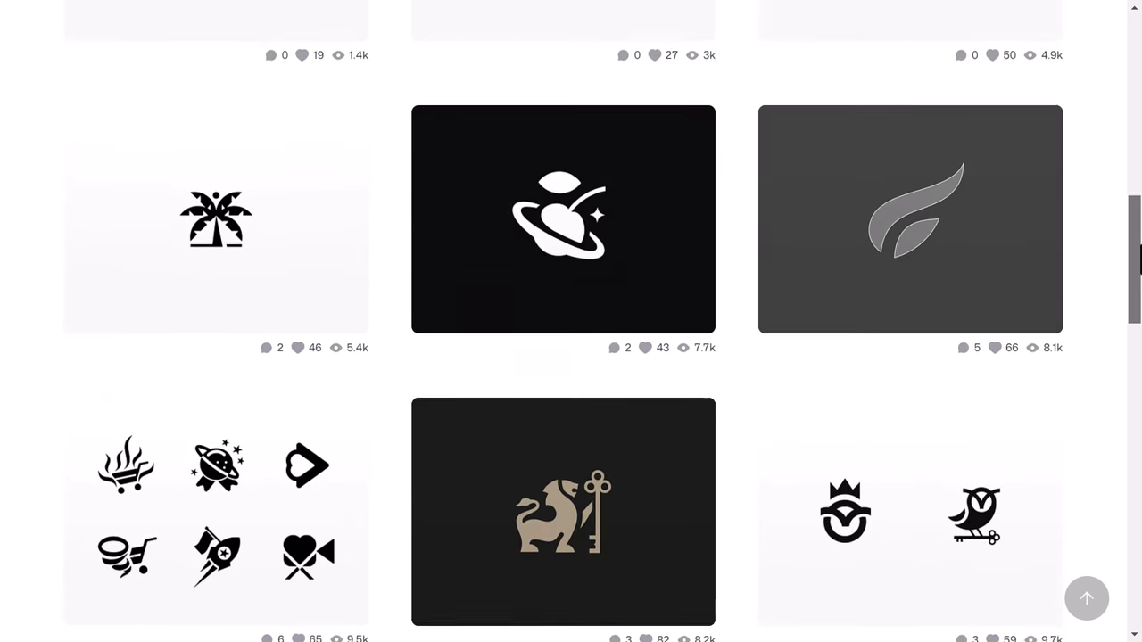
scroll(1126, 170, up, 5)
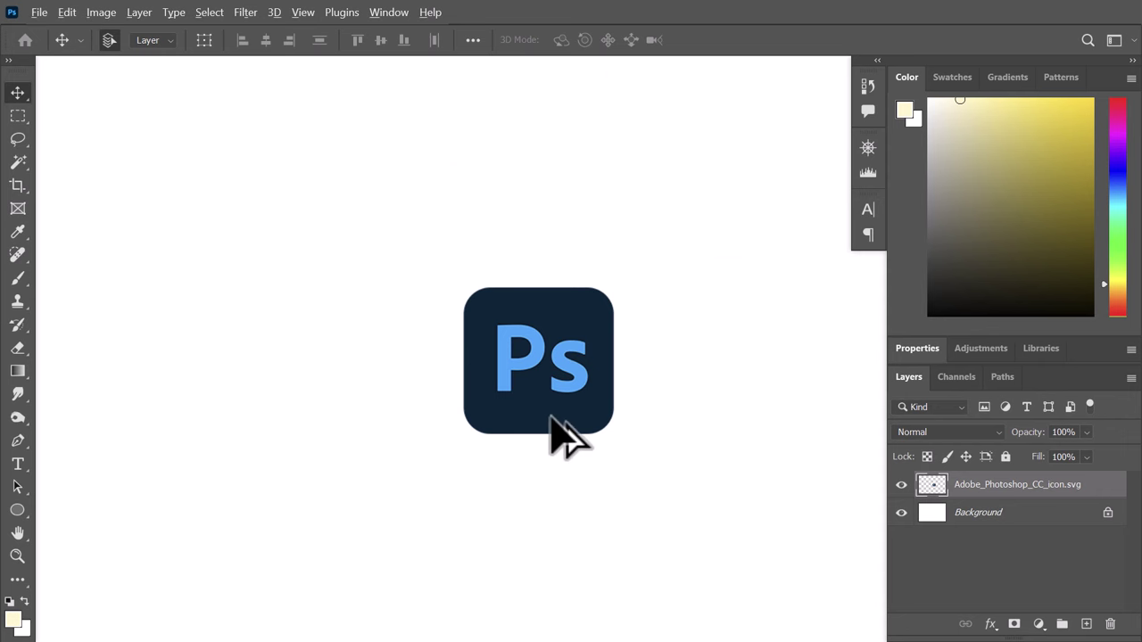
scroll(550, 415, up, 10)
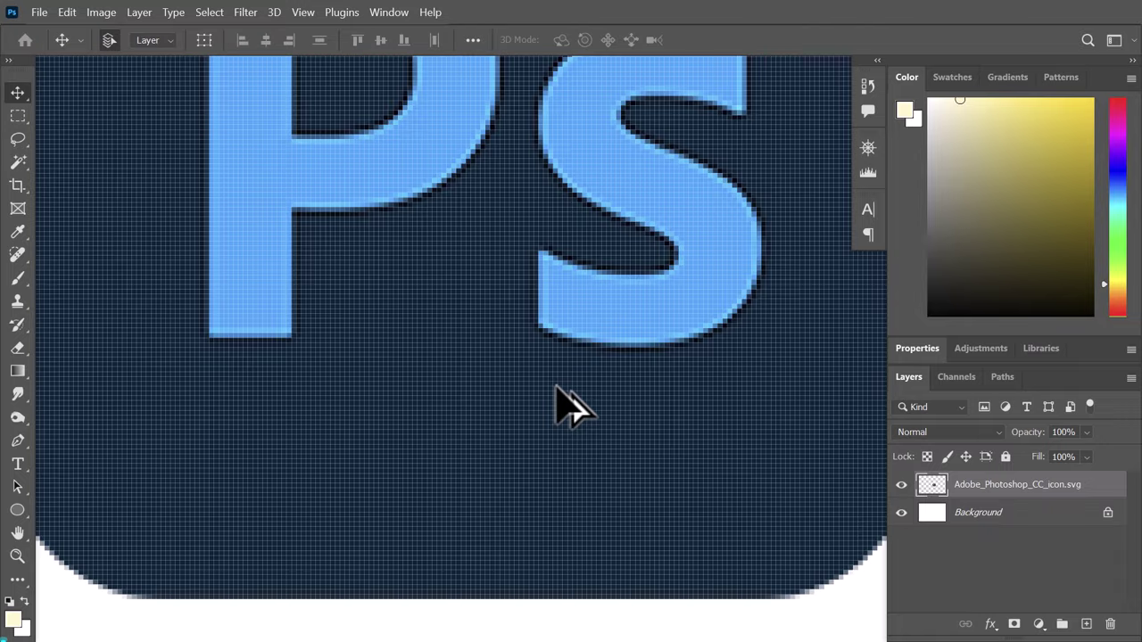
scroll(557, 388, up, 6)
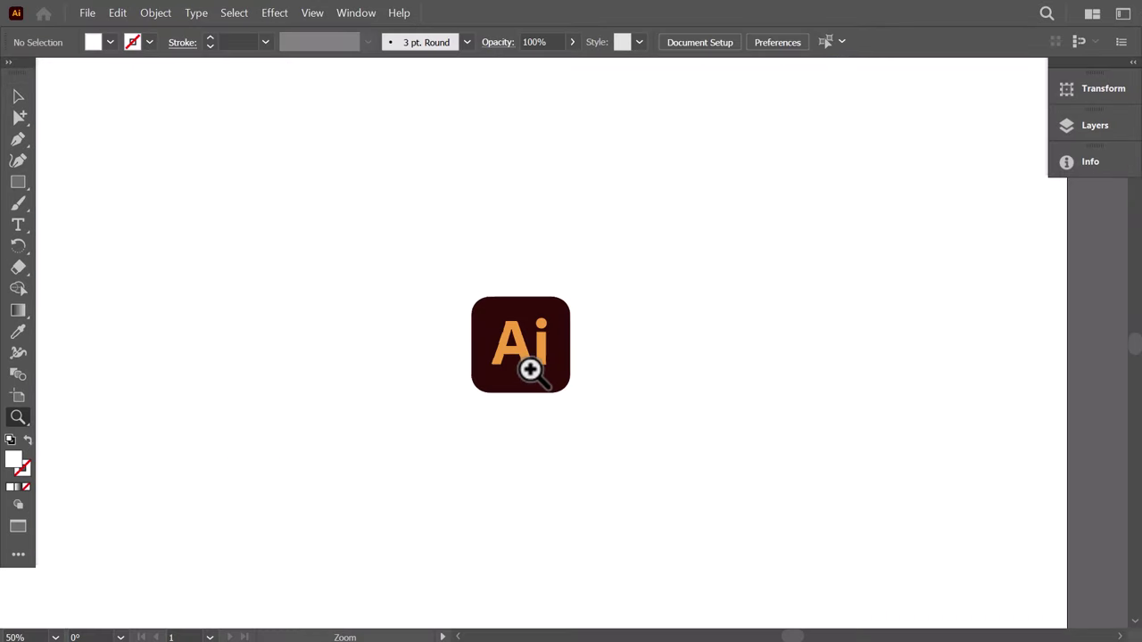
drag(530, 369, 734, 356)
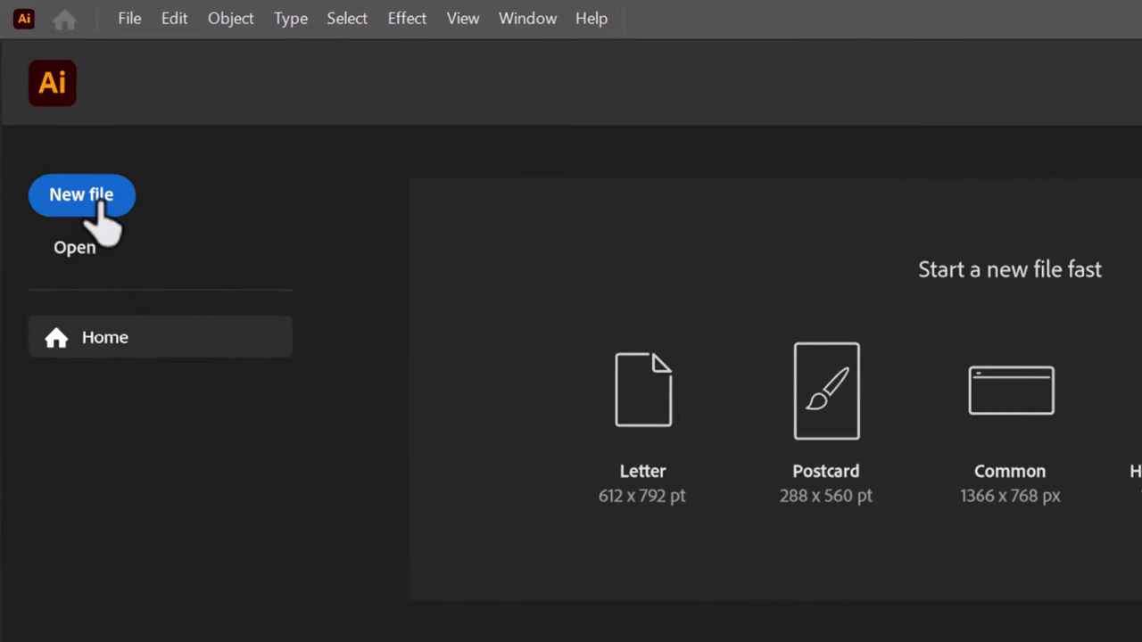
Create a new 1920 × 1080 px document using Pixels units and RGB Color mode
click(100, 207)
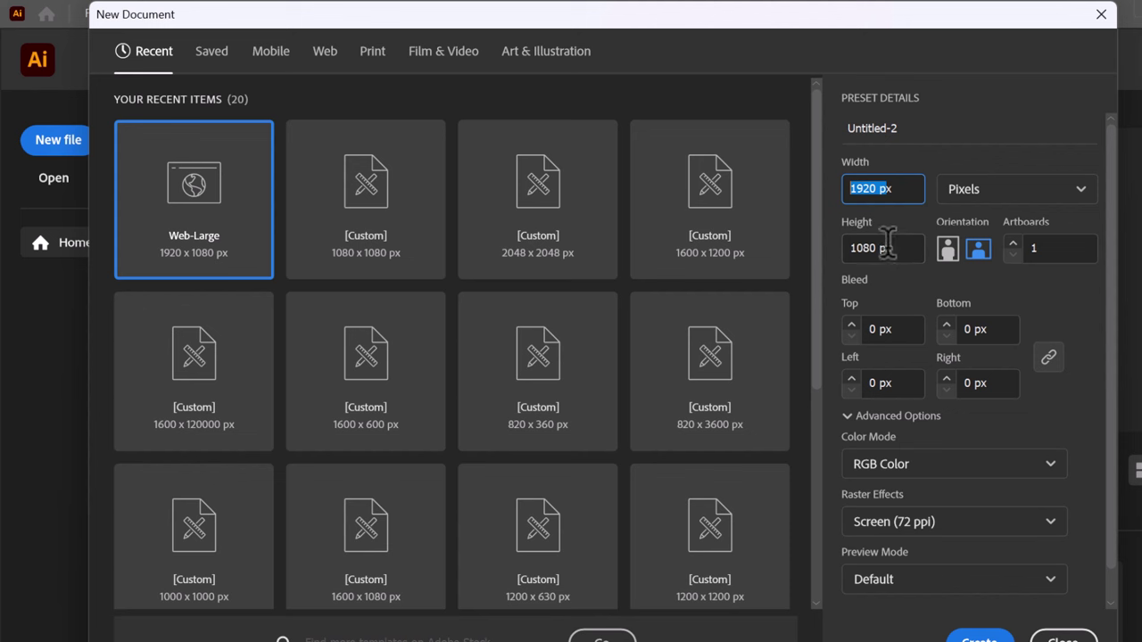
click(974, 194)
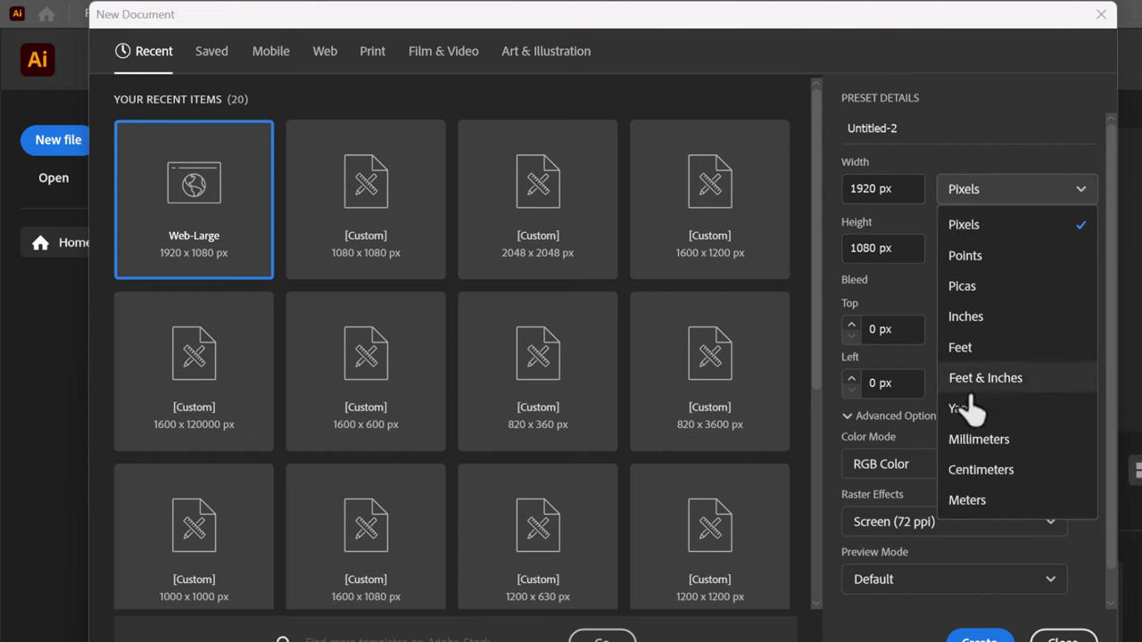
click(982, 224)
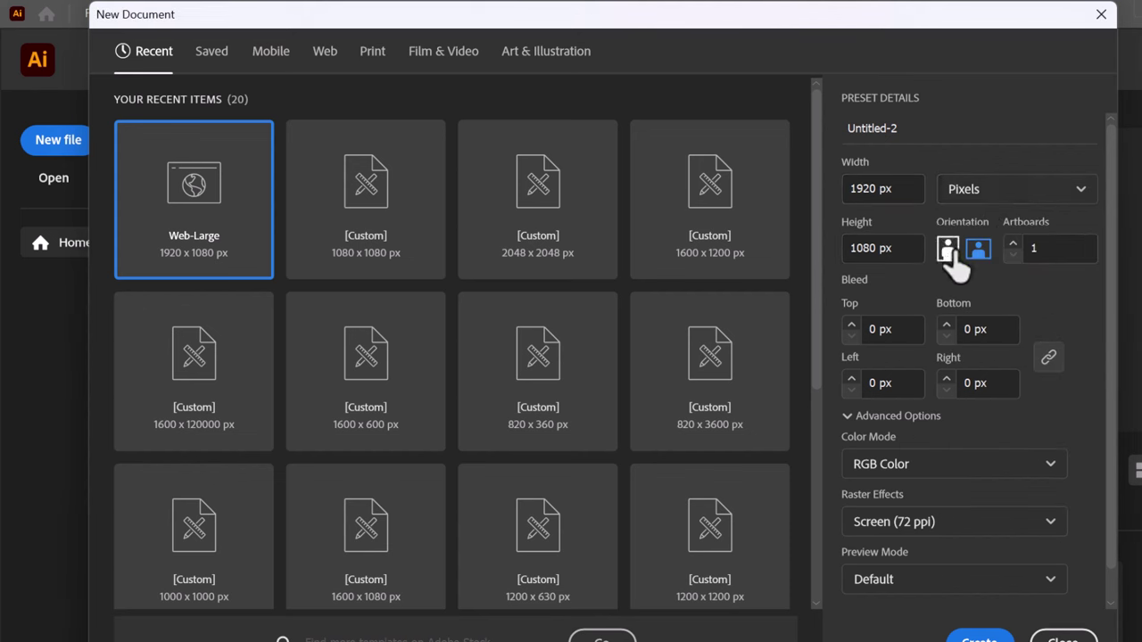
click(922, 465)
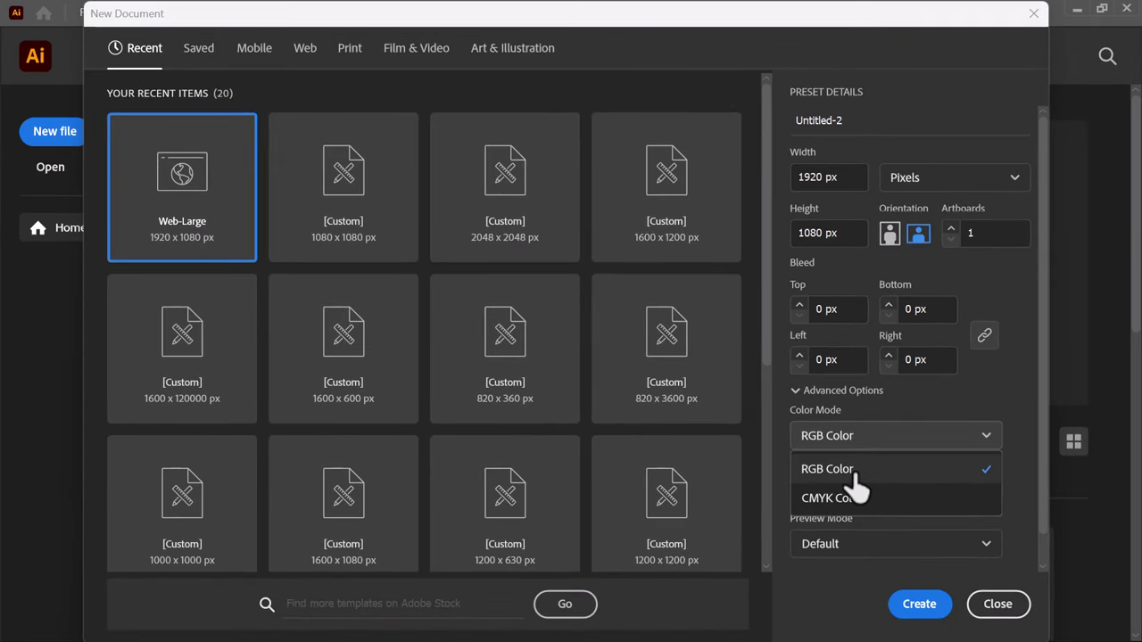
click(855, 471)
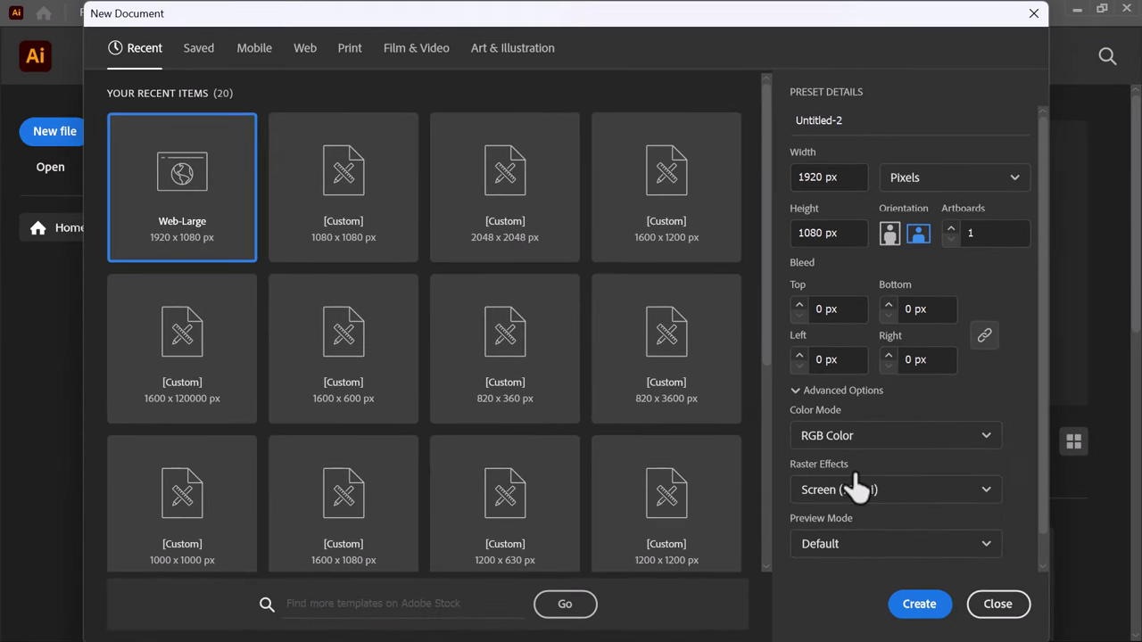
click(917, 618)
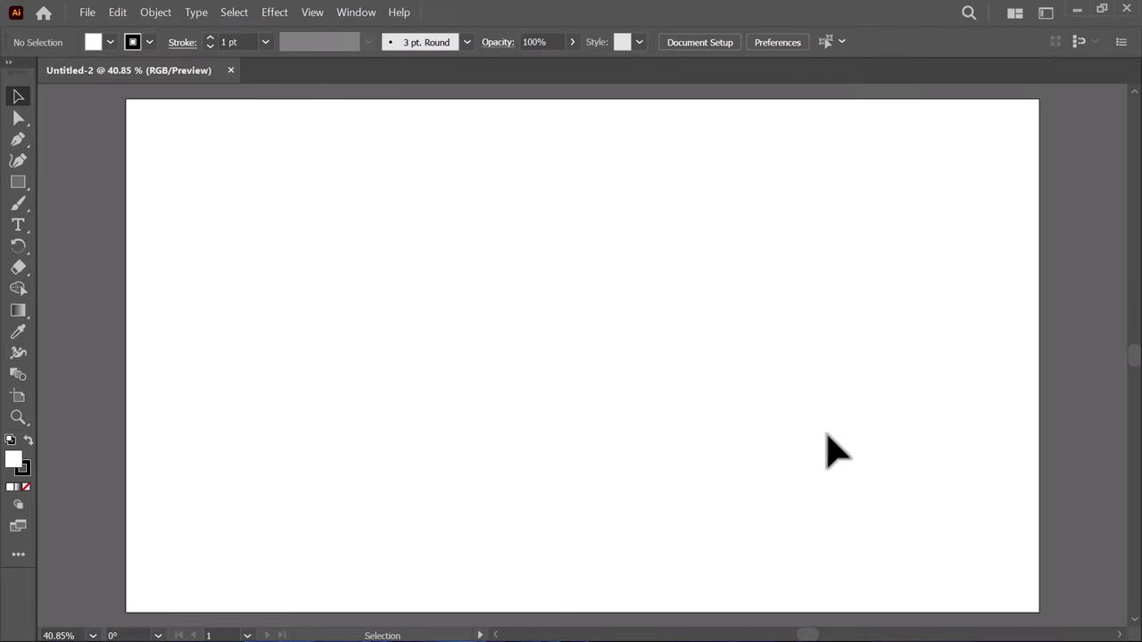
Keep the Essentials workspace unchanged and display the Align panel from the Window menu
click(1046, 13)
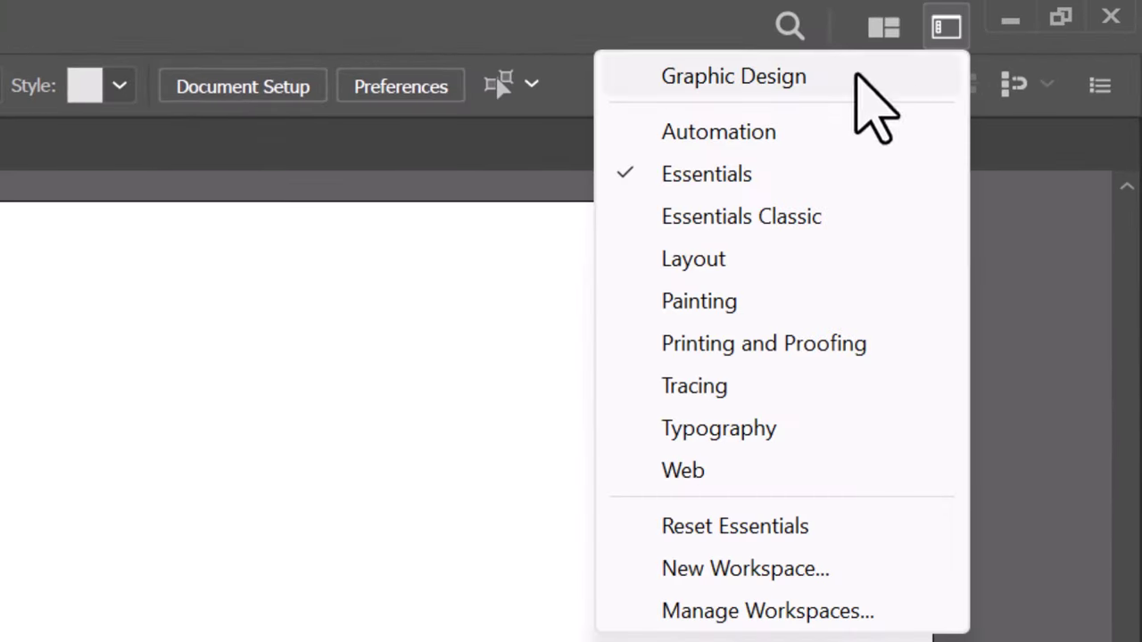
click(319, 204)
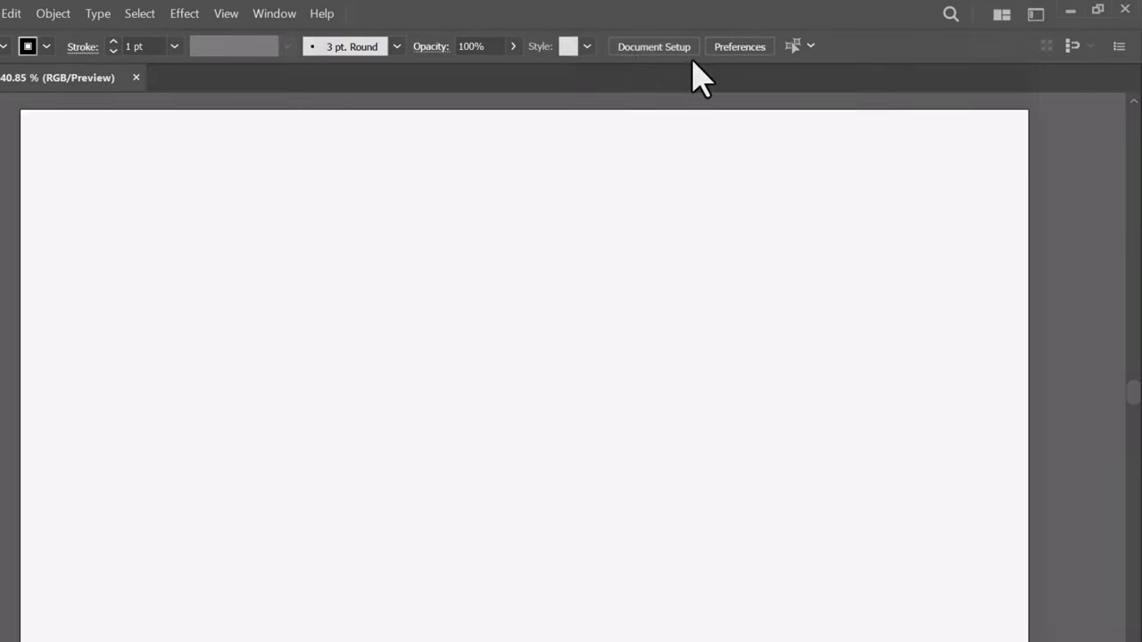
click(274, 14)
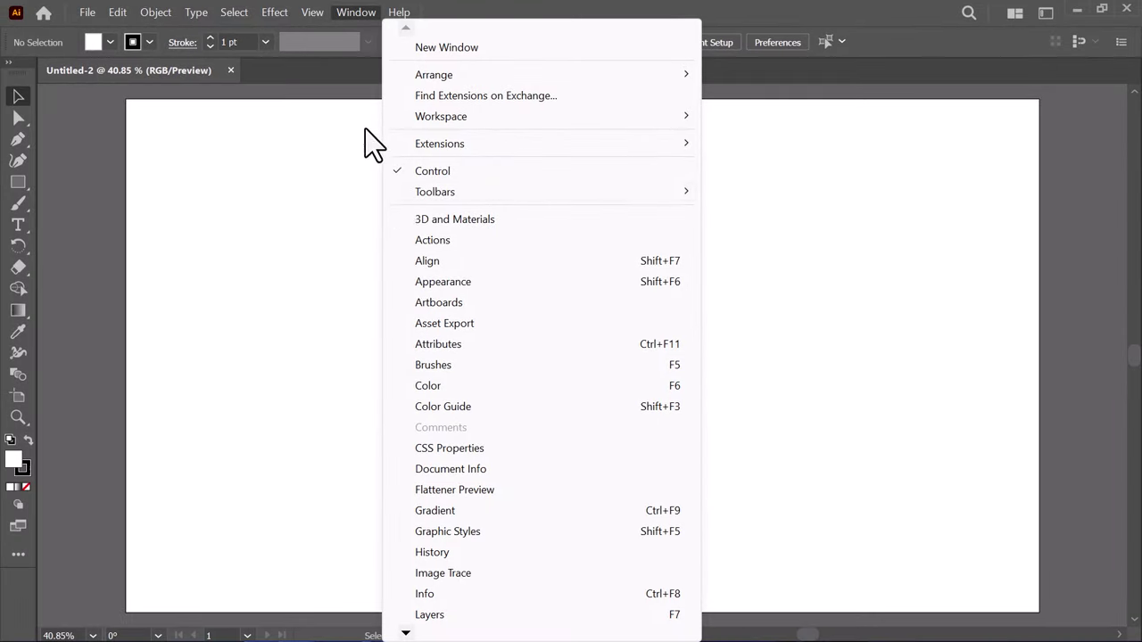
click(435, 263)
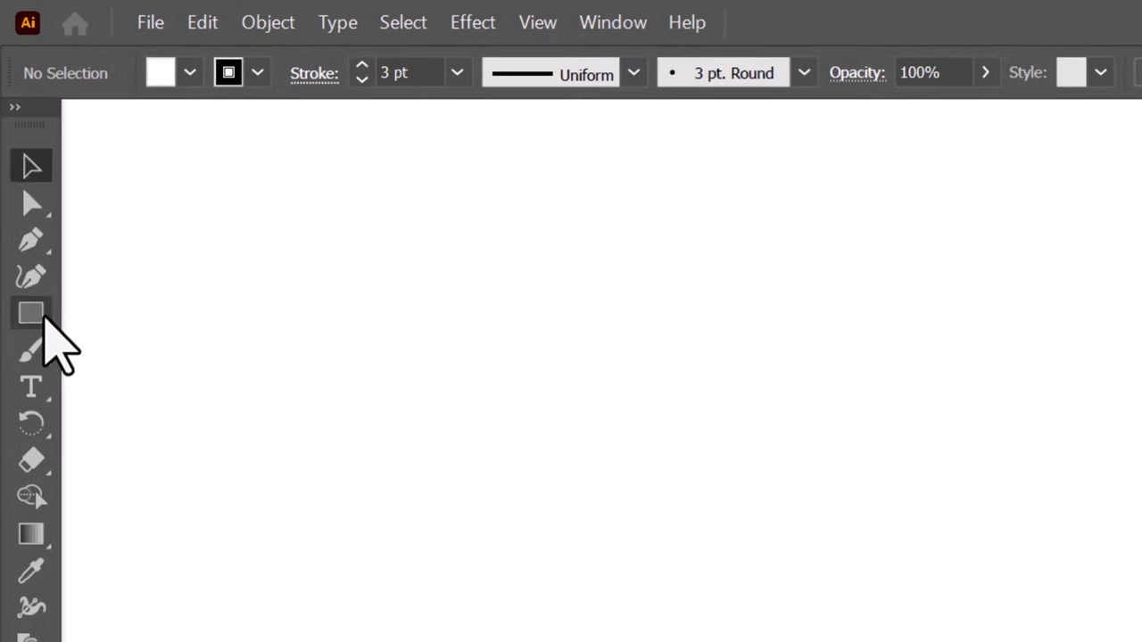
Create a square with 202.2128 px width and height using the Rectangle tool's size dialog
click(43, 314)
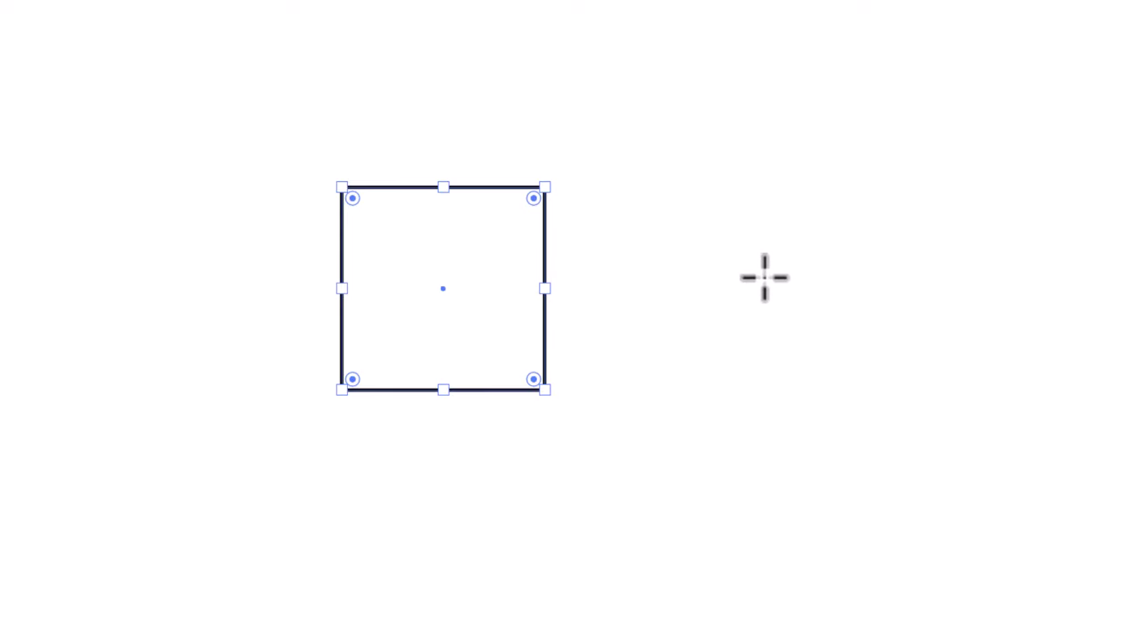
click(791, 274)
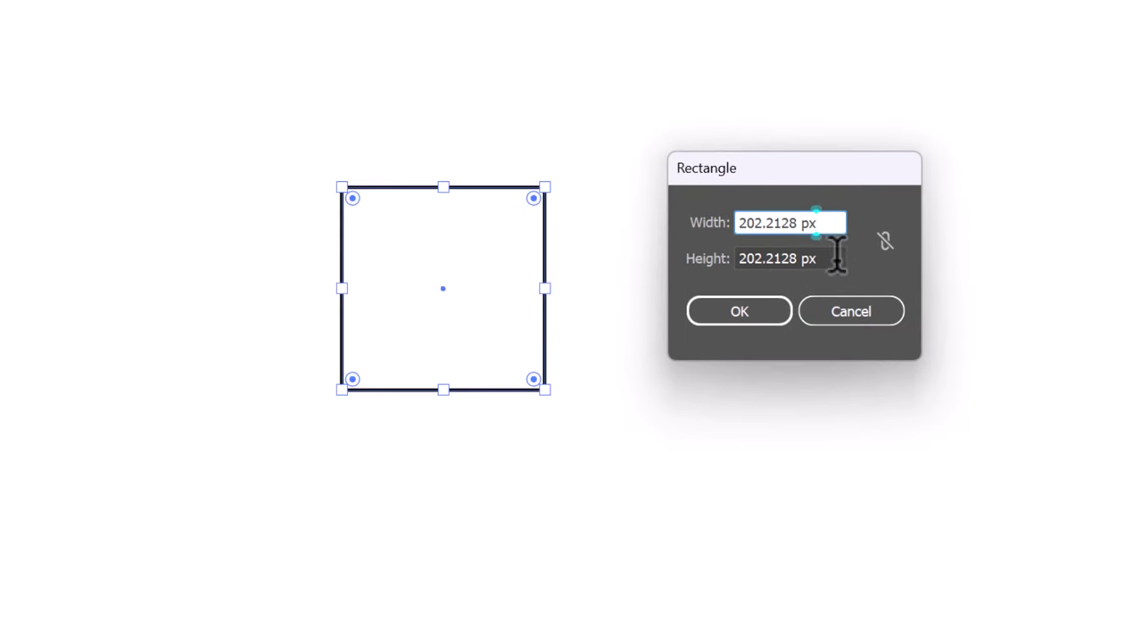
drag(837, 256, 754, 259)
click(755, 310)
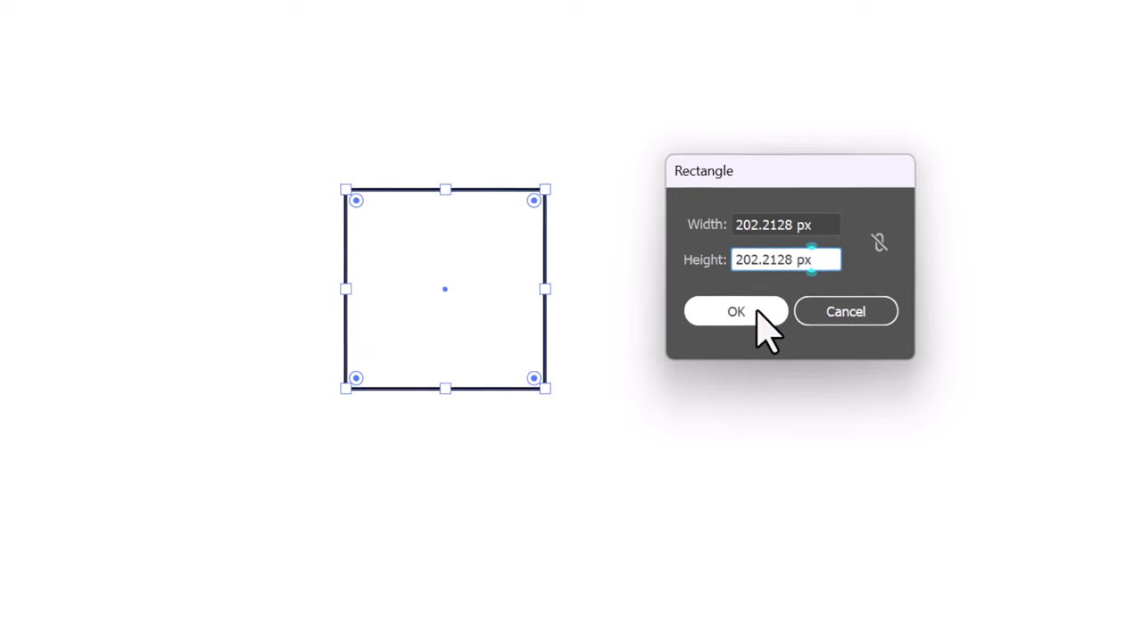
click(23, 140)
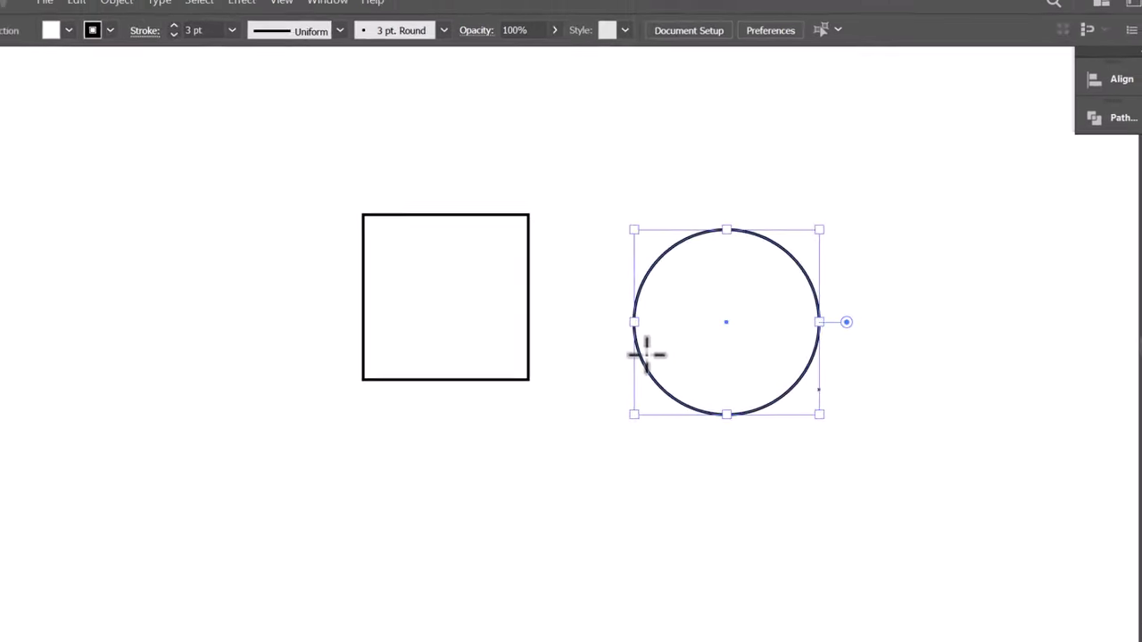
key(v)
click(615, 339)
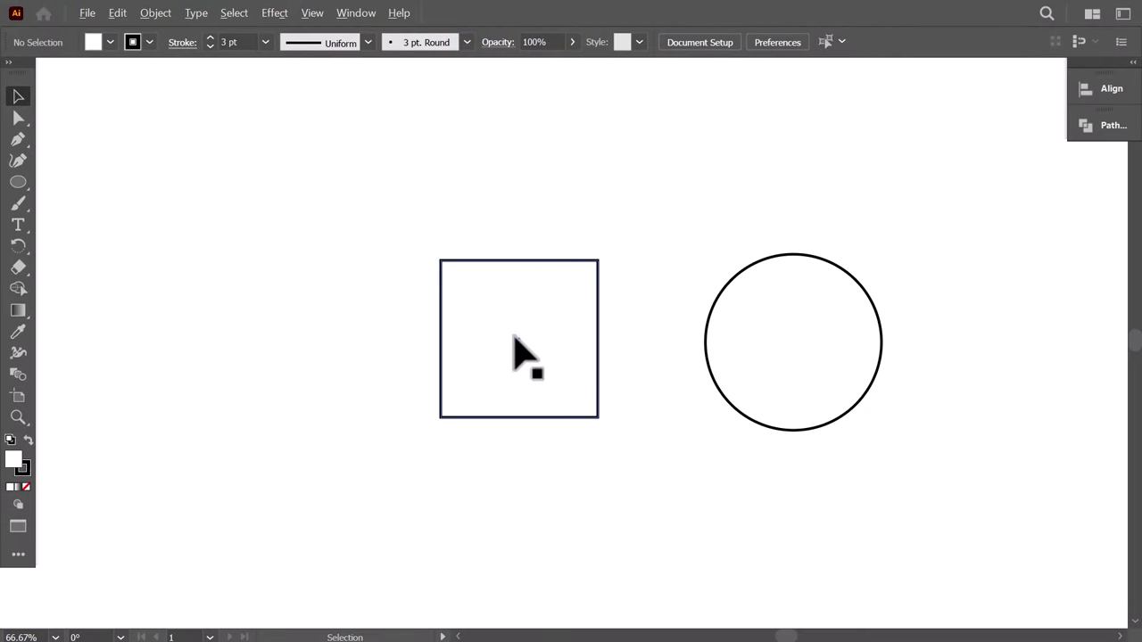
scroll(514, 337, up, 2)
scroll(517, 349, up, 1)
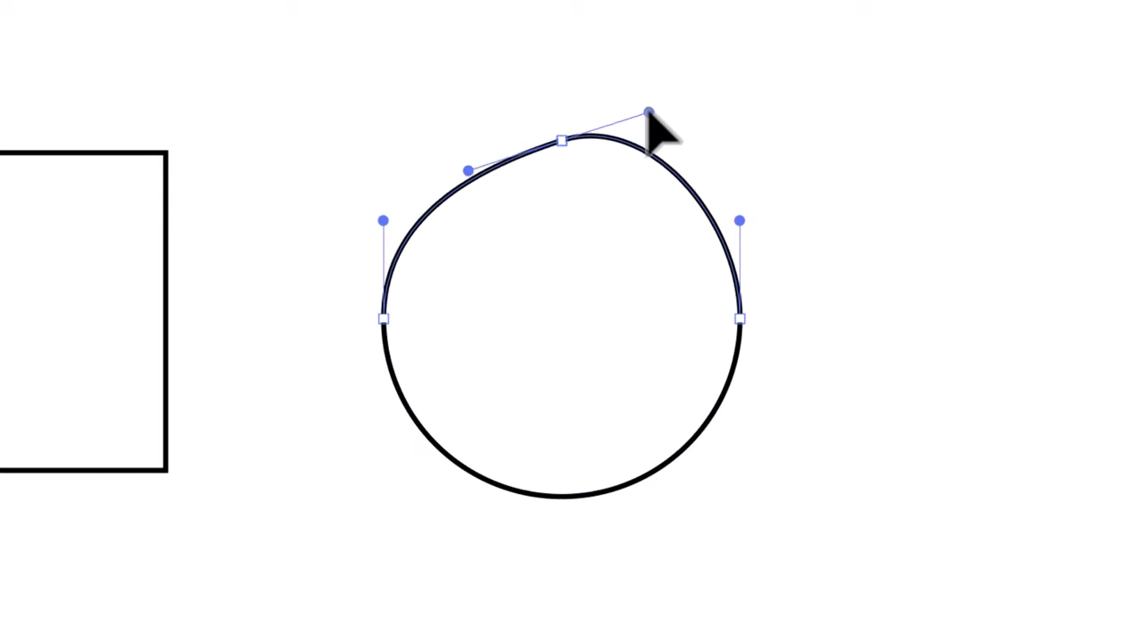
key(ctrl+z)
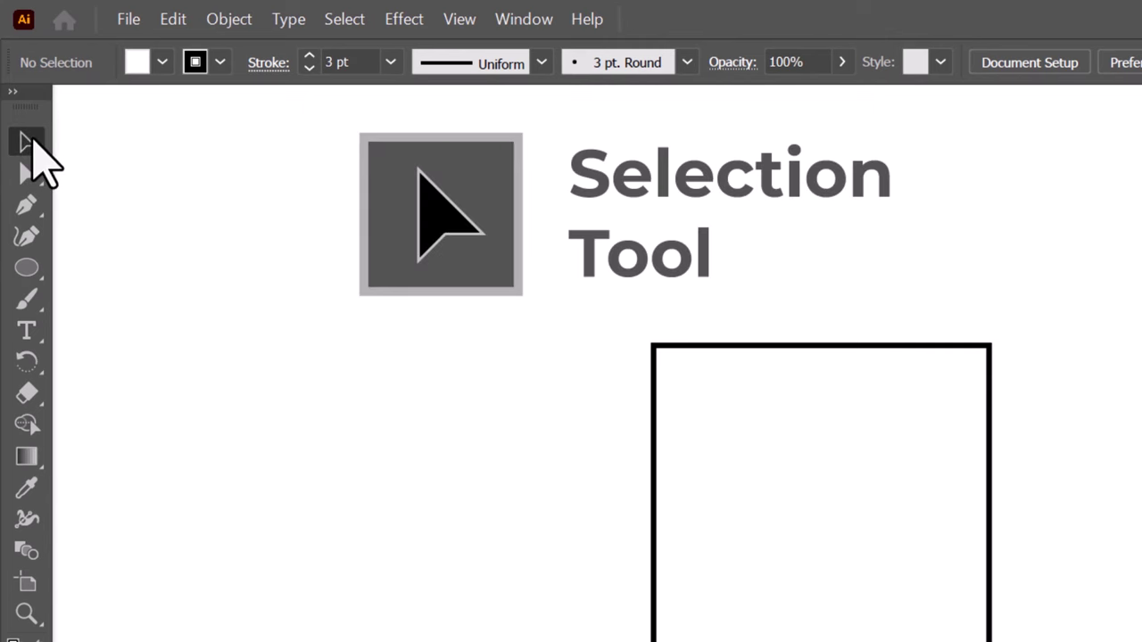
Set the square's fill to None while keeping its 3 pt black stroke
click(25, 174)
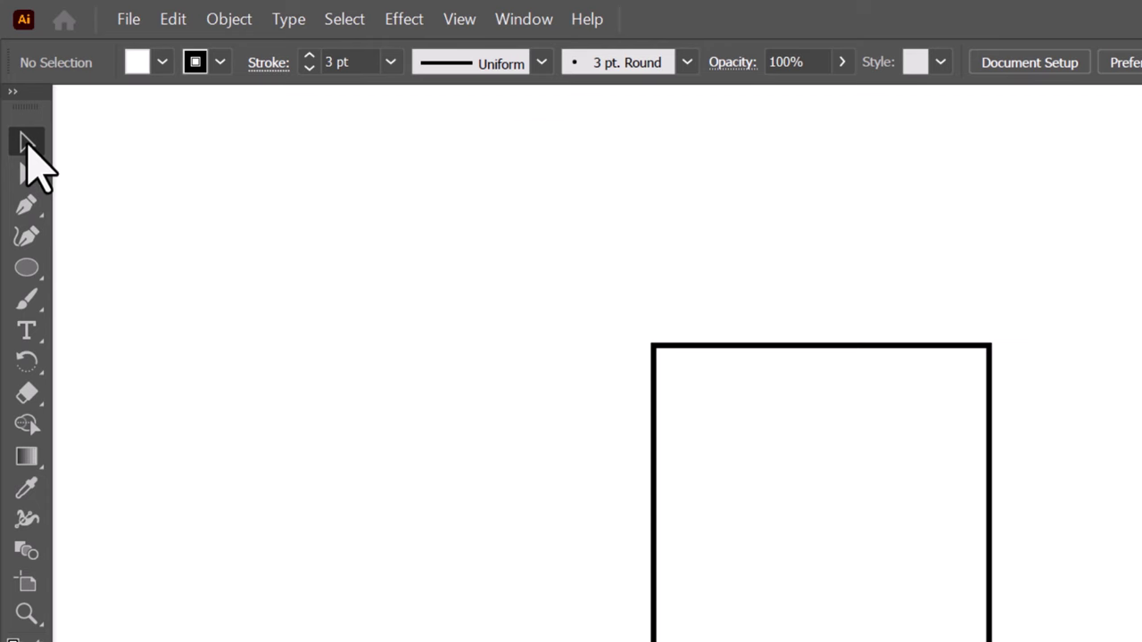
key(v)
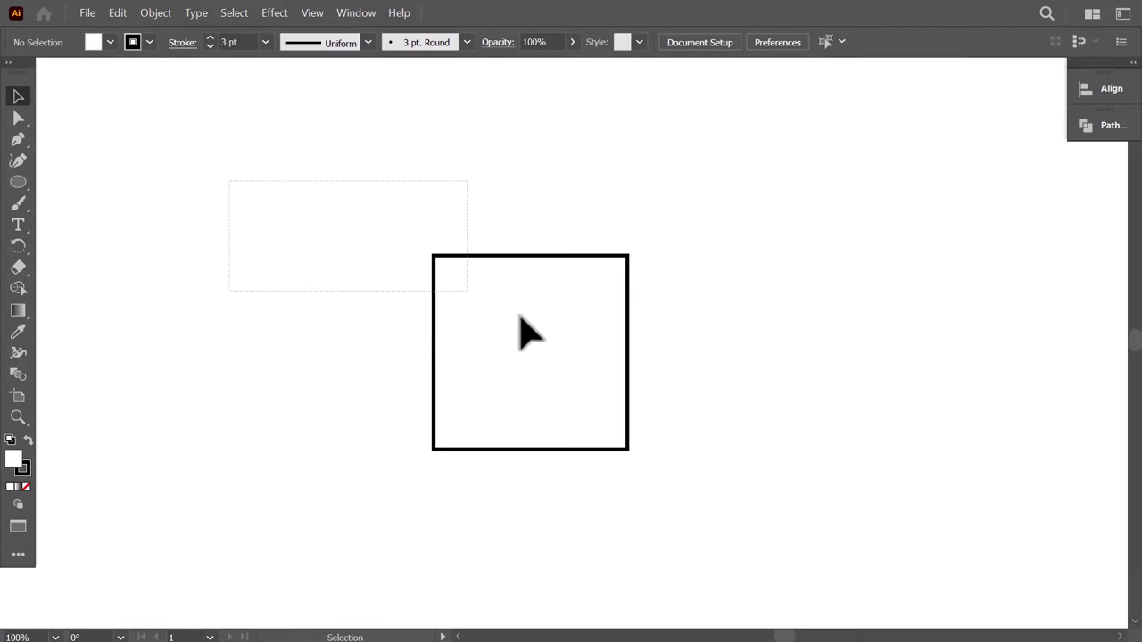
click(527, 332)
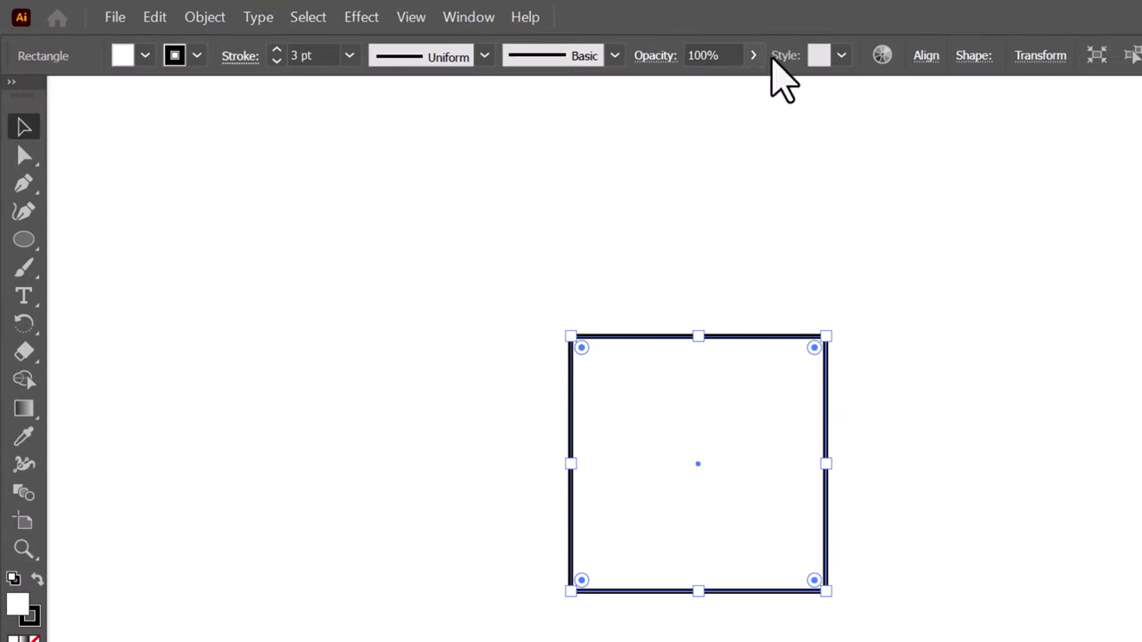
click(276, 51)
click(277, 62)
click(198, 56)
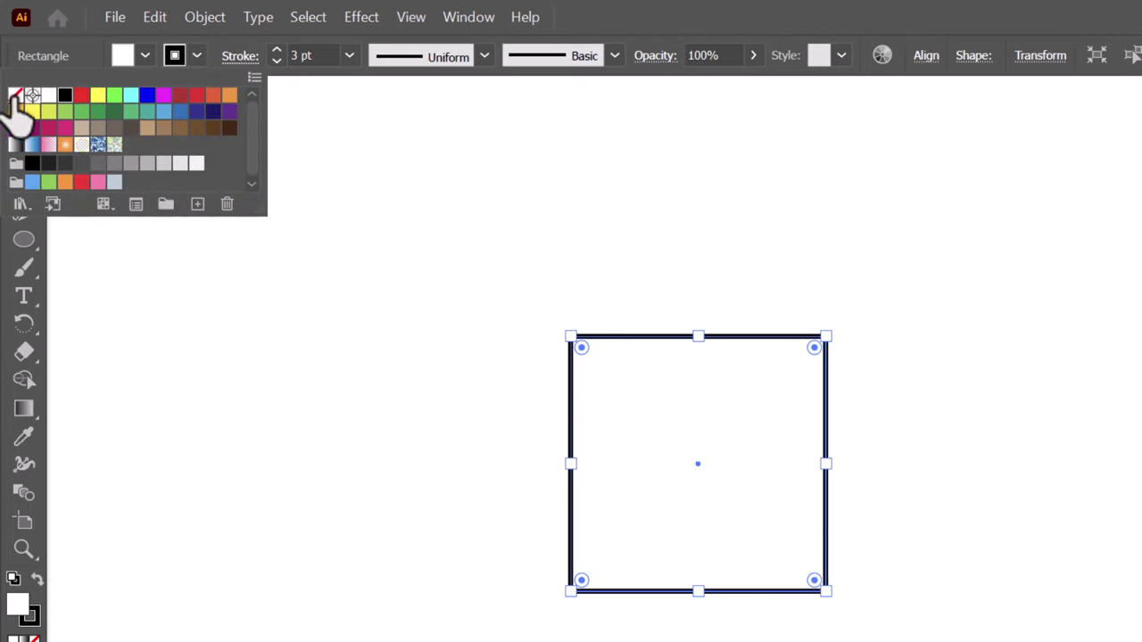
click(20, 95)
click(49, 71)
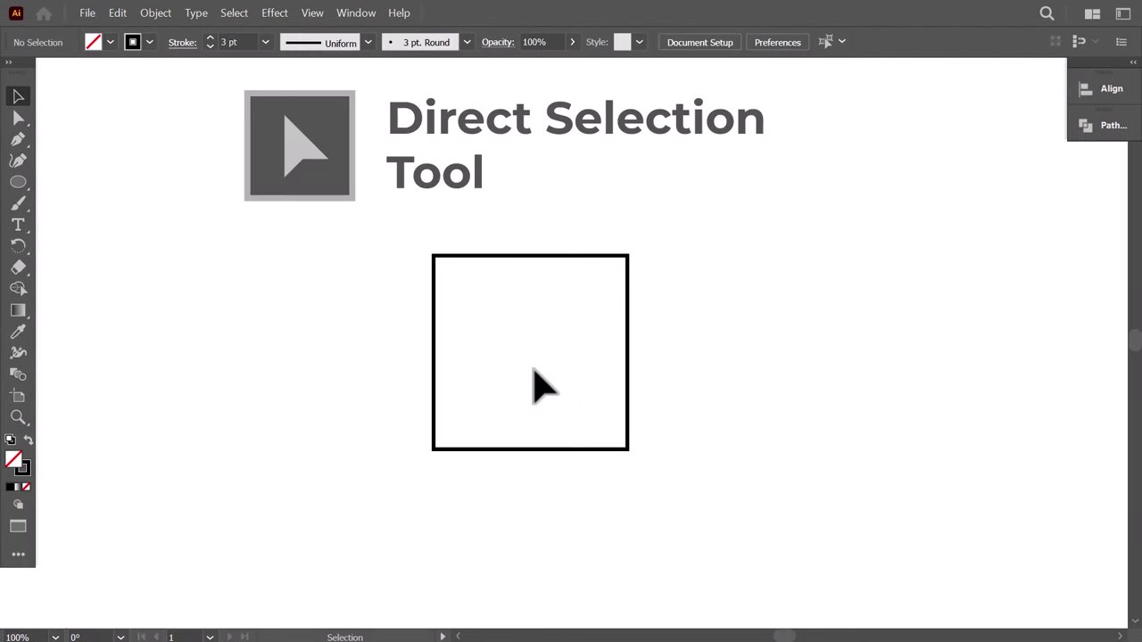
Round the top-right corner with the live-corner widget, then reduce it to about 3 px
key(a)
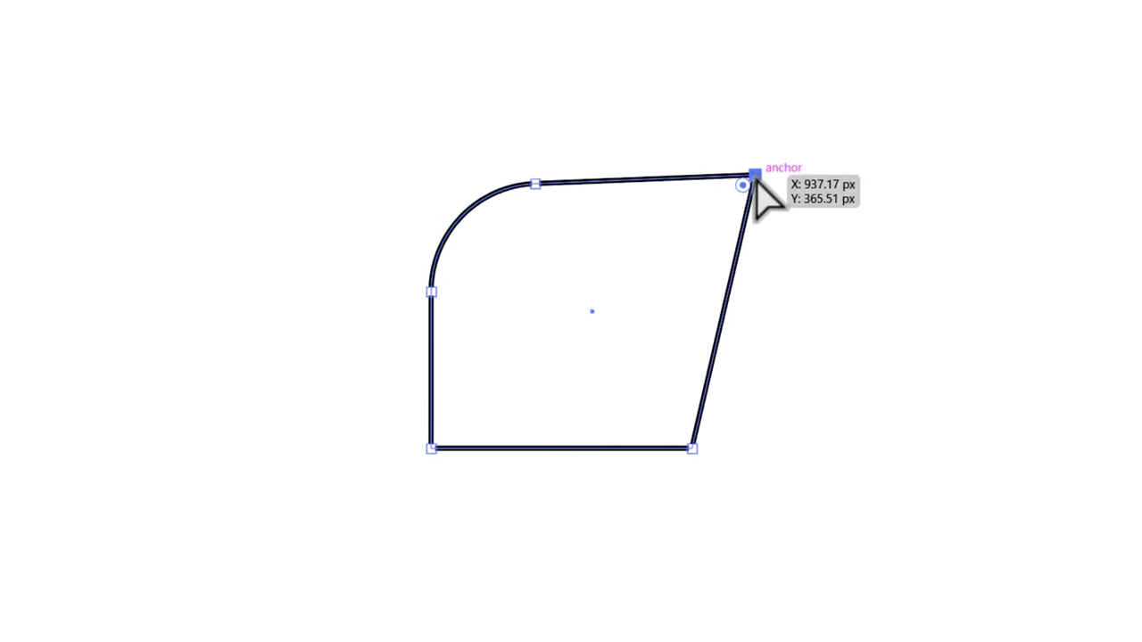
drag(740, 189, 693, 241)
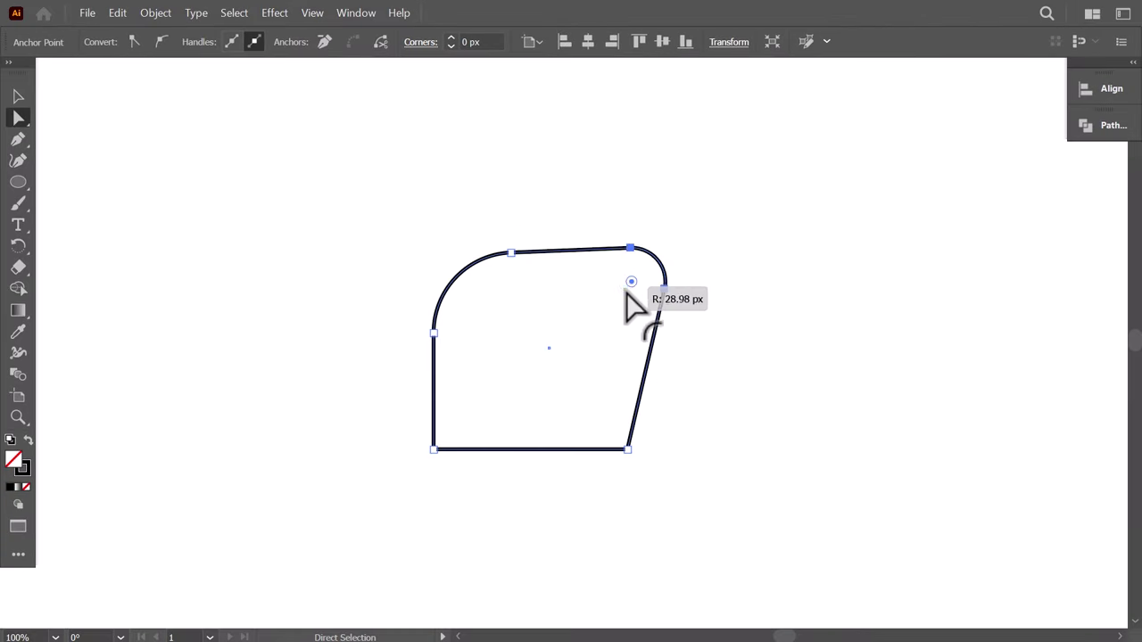
drag(626, 292, 683, 266)
click(586, 340)
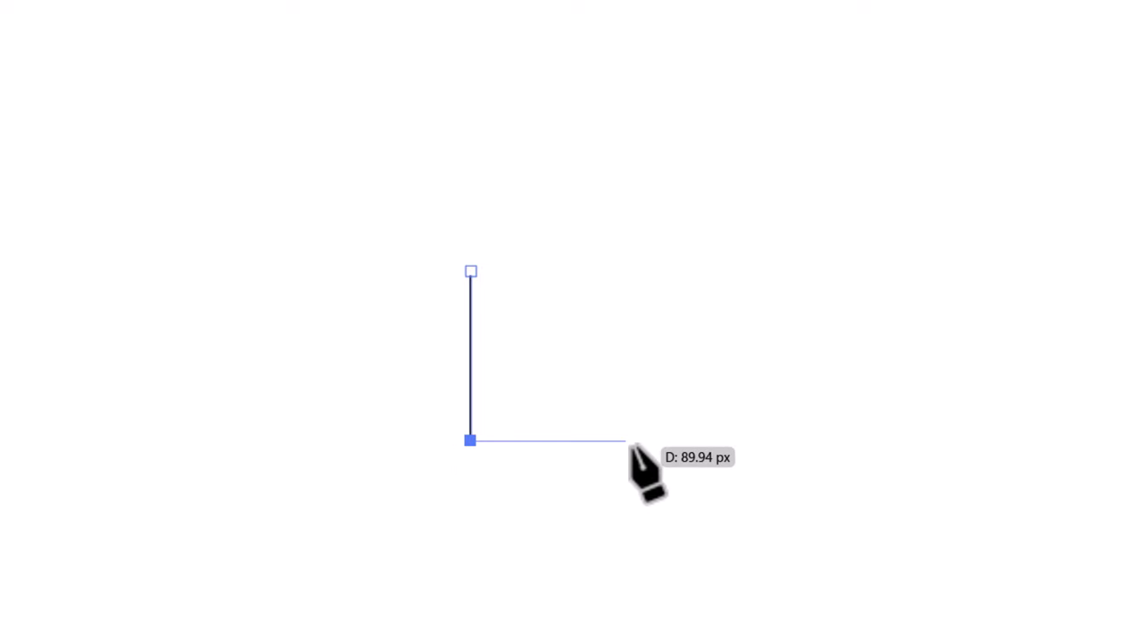
Place the last straight base anchor, then add curved anchors forming the wavy chef-hat top
click(695, 441)
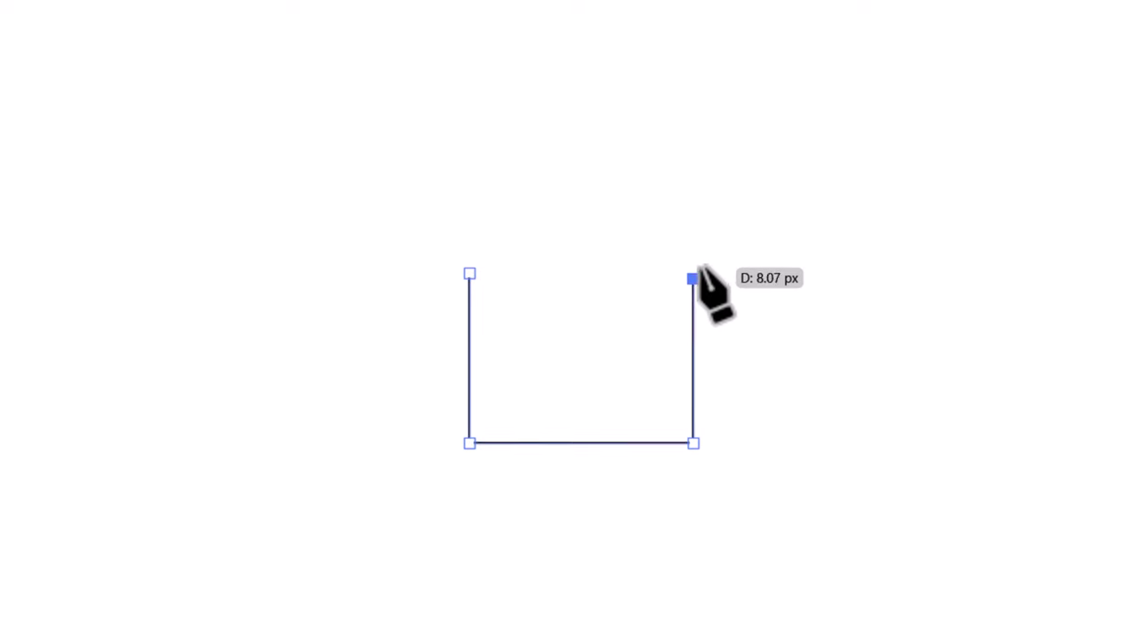
drag(802, 171, 783, 120)
drag(736, 168, 724, 151)
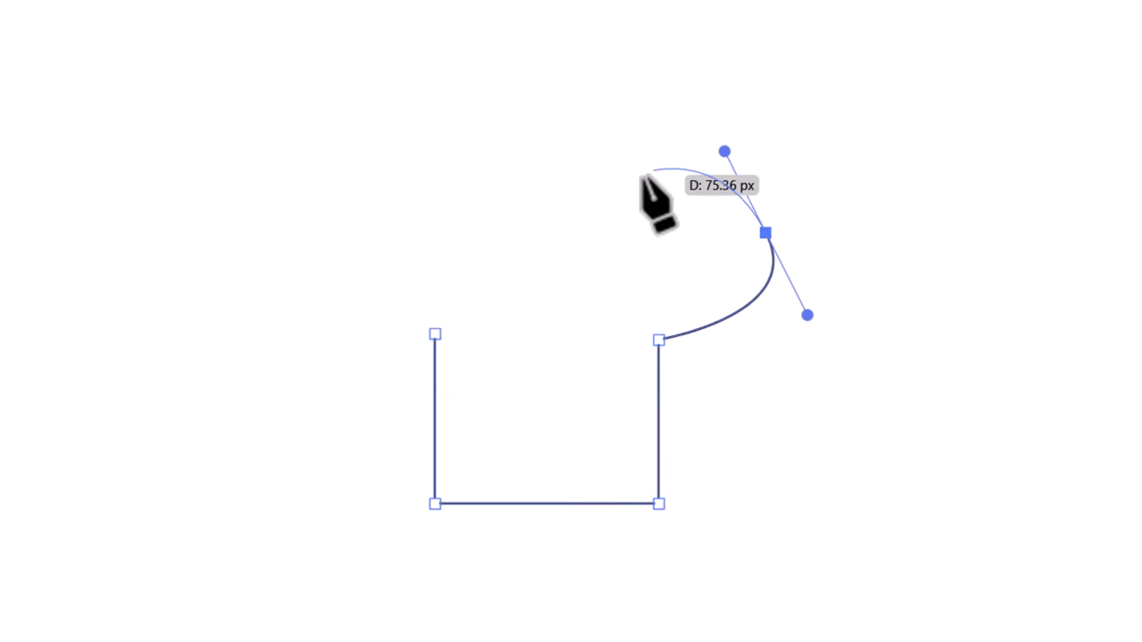
drag(612, 204, 587, 164)
drag(415, 158, 384, 274)
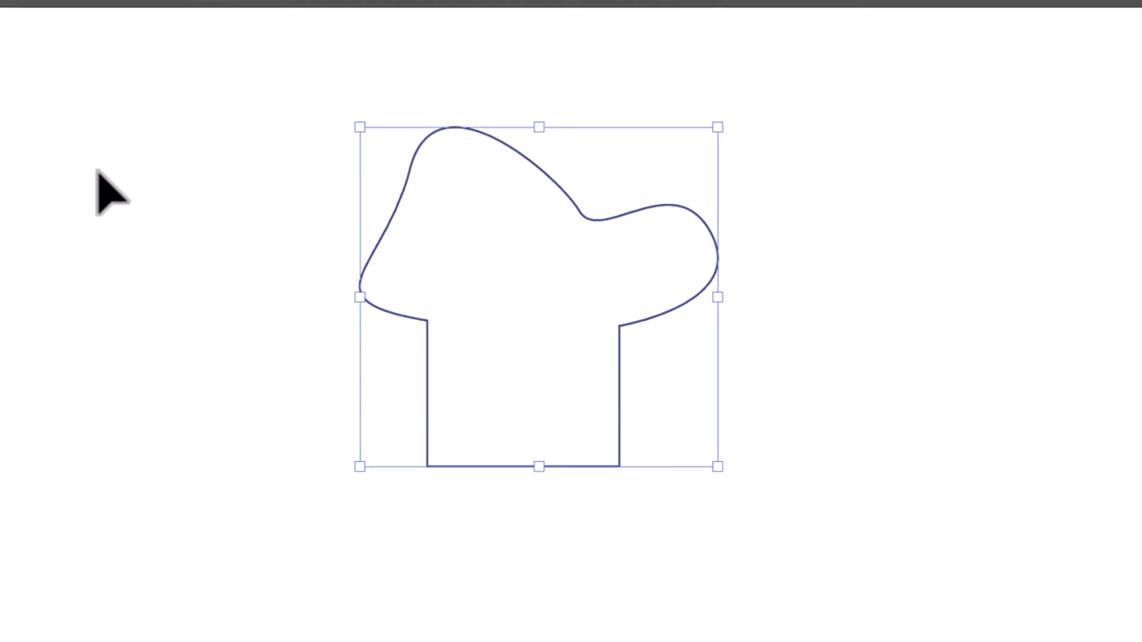
Close the heart path, reshape its right lobe, and show the Pathfinder panel
click(326, 375)
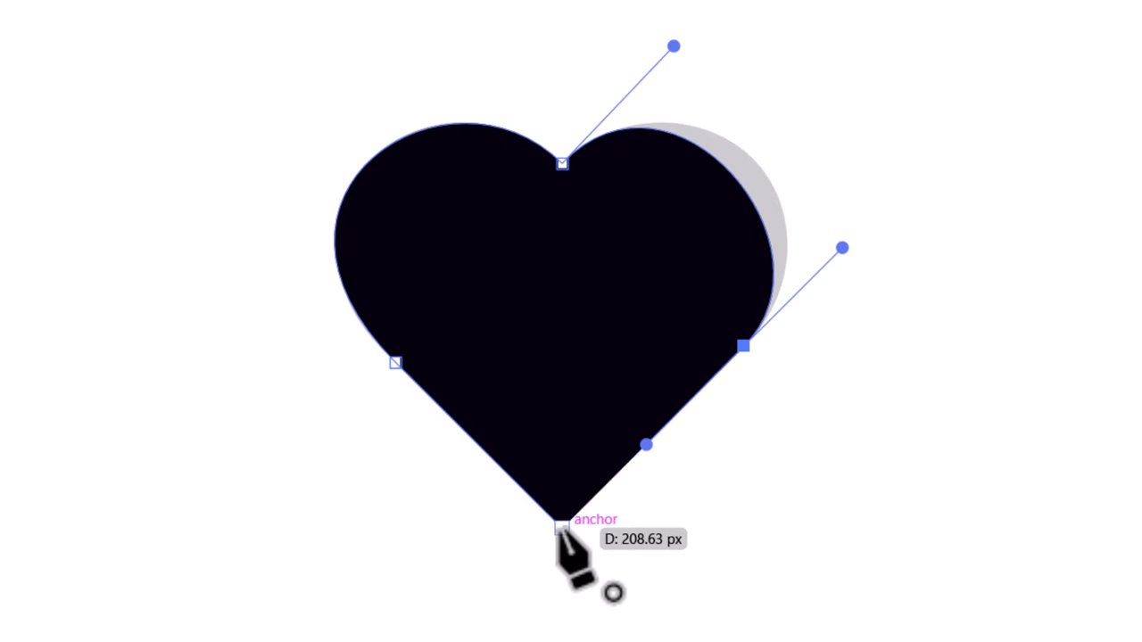
click(562, 528)
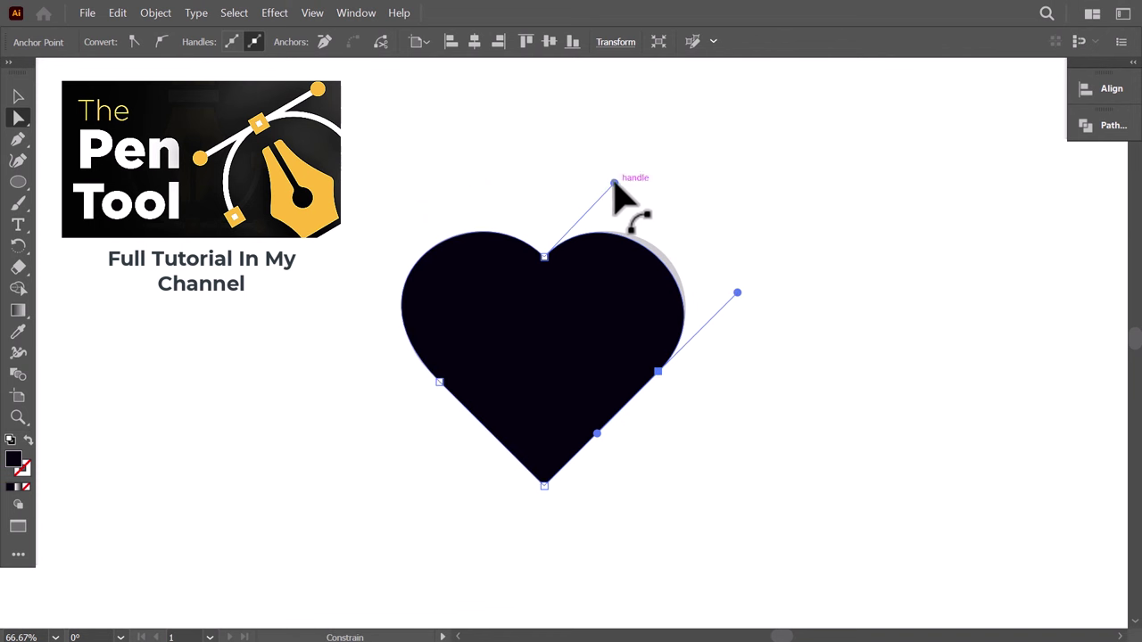
drag(614, 183, 624, 176)
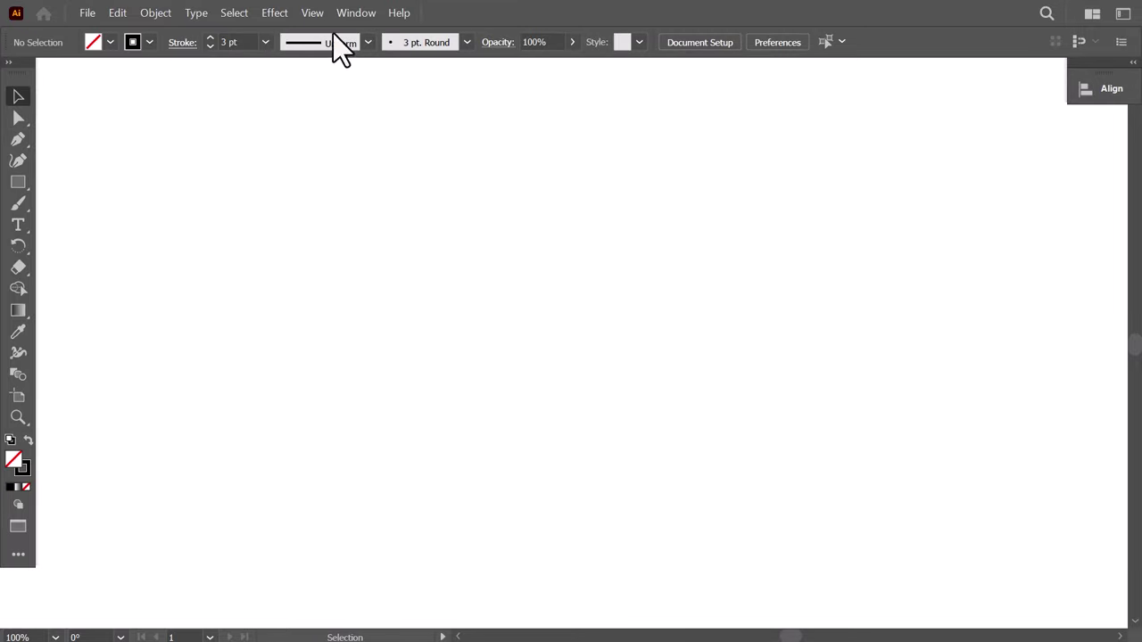
click(354, 13)
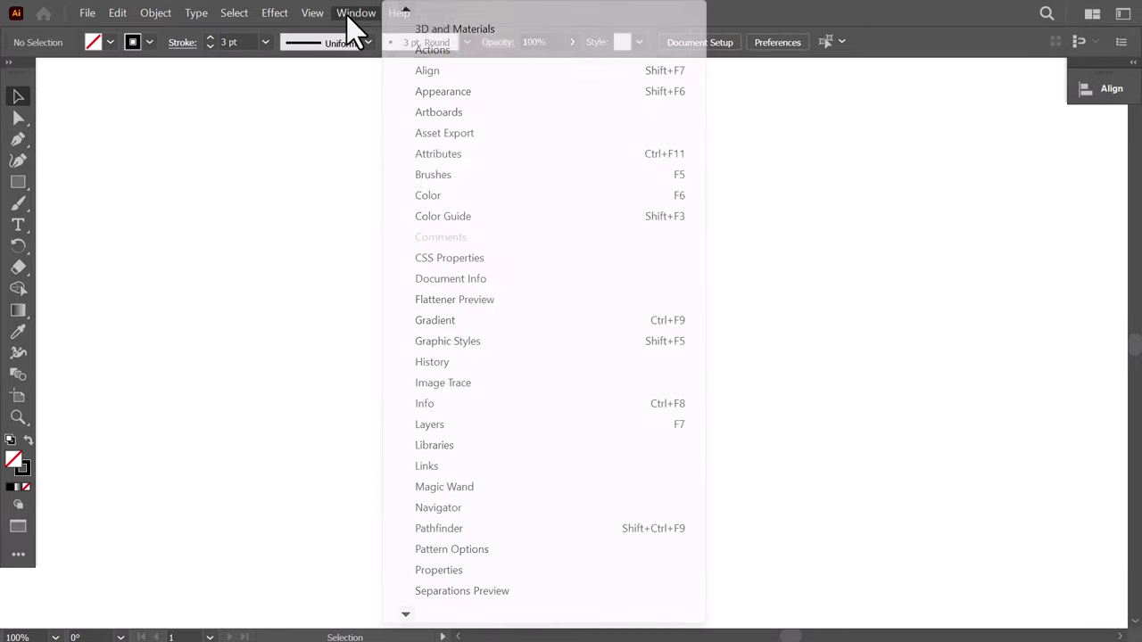
click(455, 528)
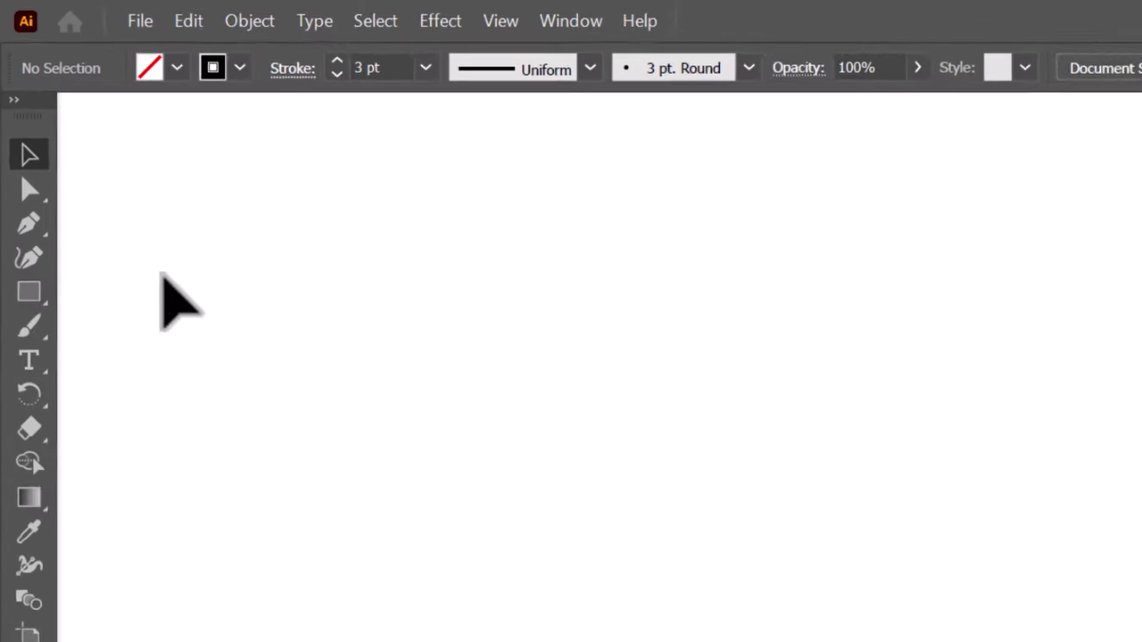
Draw a circle, Alt-drag a copy overlapping it, and select both circles
drag(22, 312, 150, 358)
mouse_move(563, 357)
mouse_down()
mouse_move(747, 544)
mouse_move(884, 641)
mouse_move(904, 641)
mouse_up()
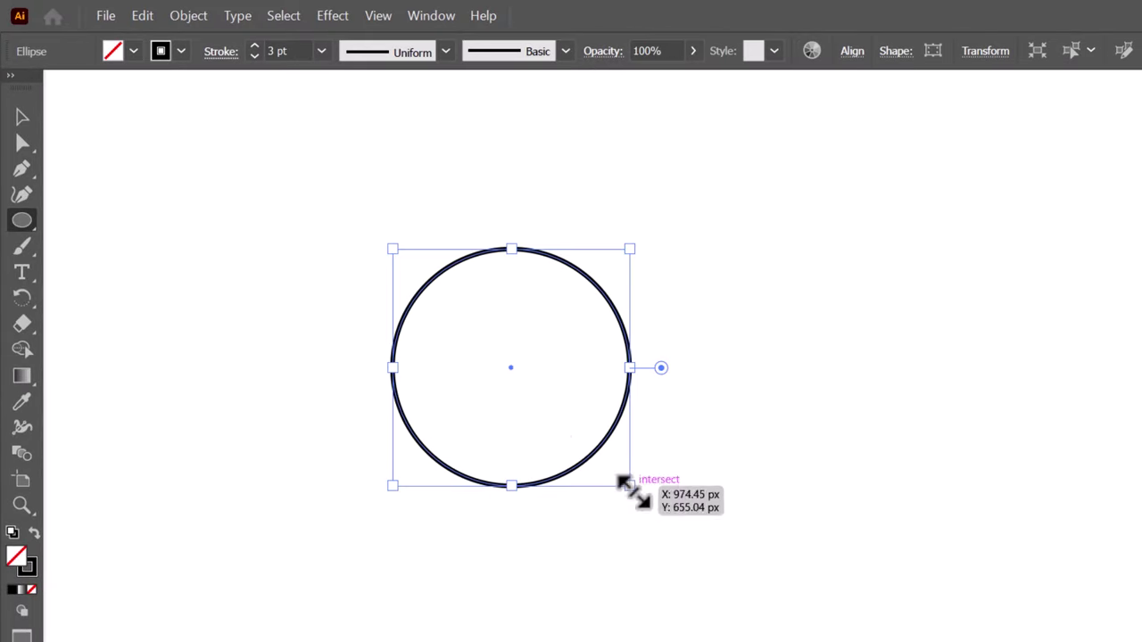
click(24, 118)
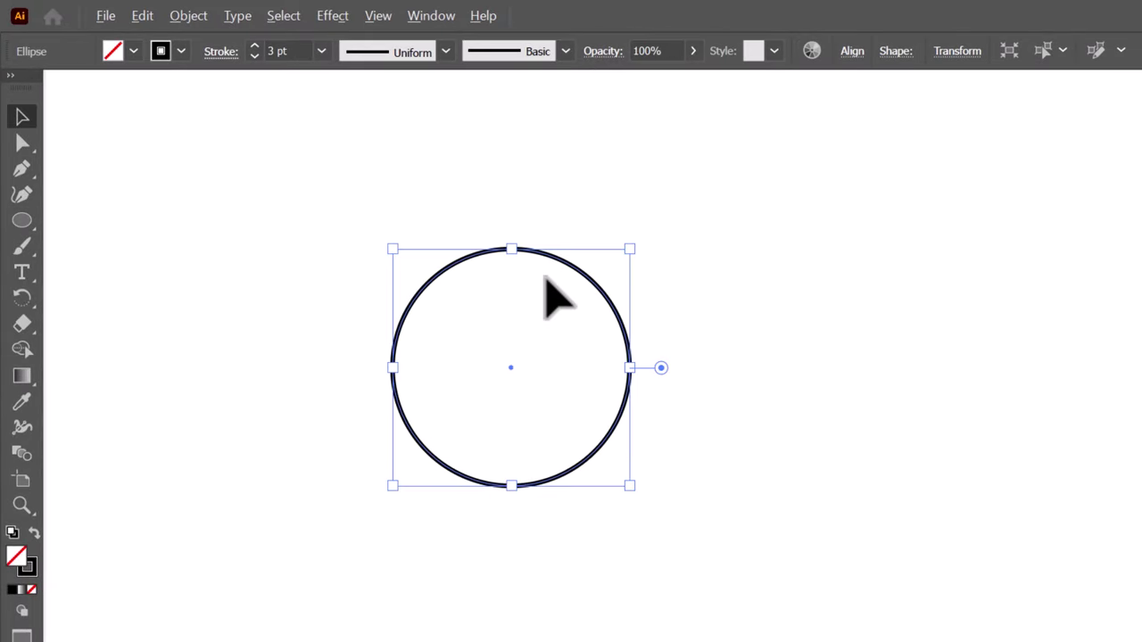
drag(561, 261, 850, 294)
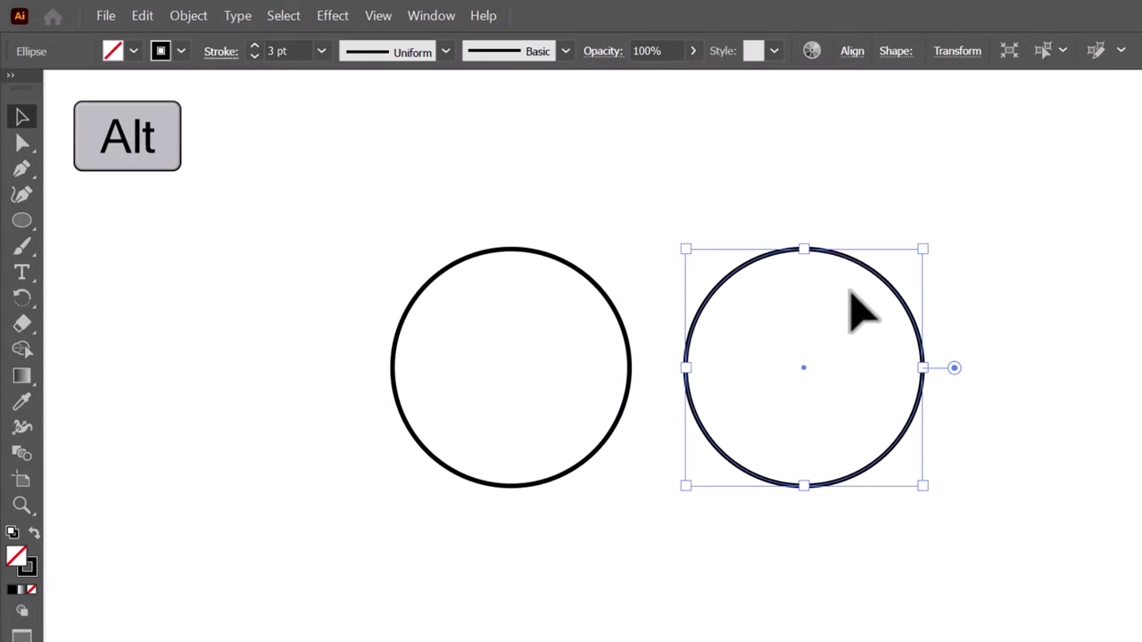
click(816, 257)
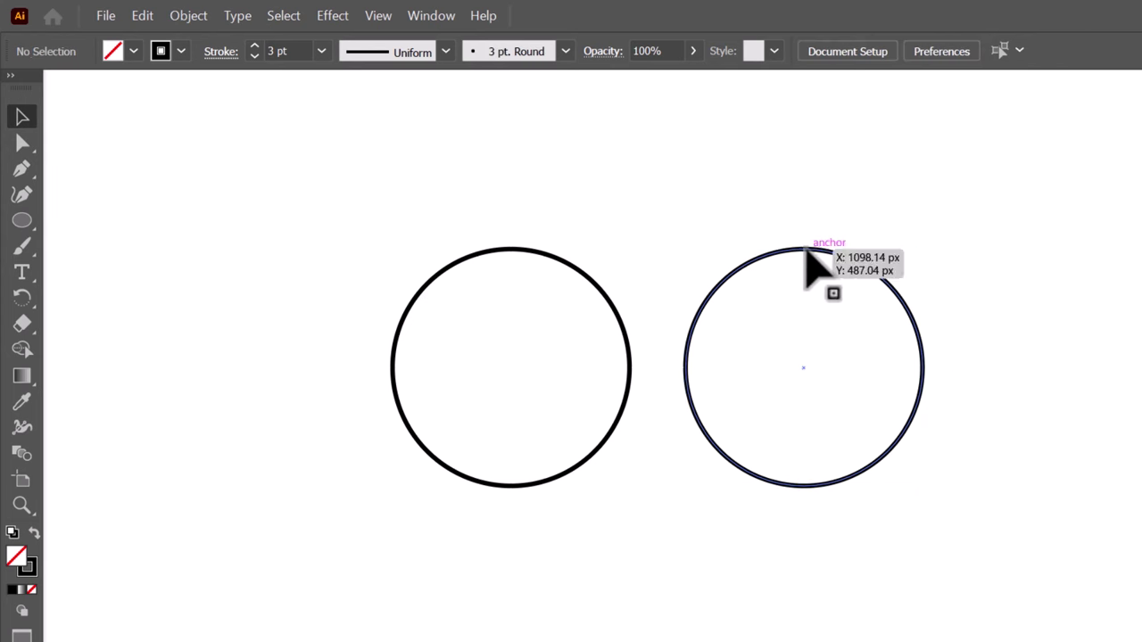
drag(812, 249, 702, 287)
shift+click(579, 271)
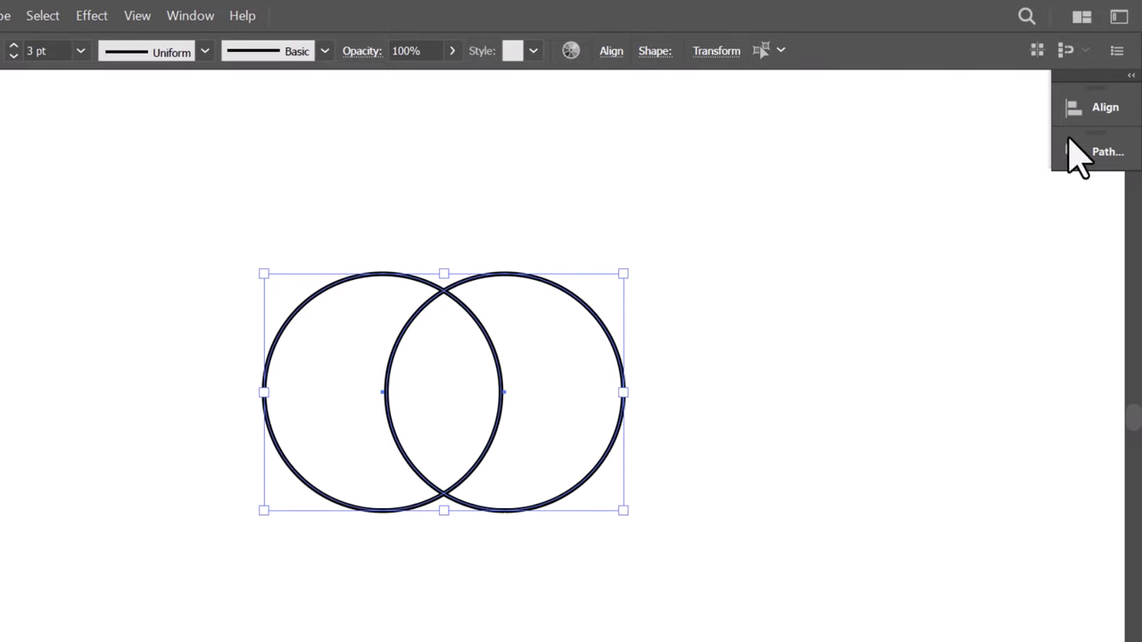
Preview Unite and Minus Front on the two circles, undoing each result
click(1093, 154)
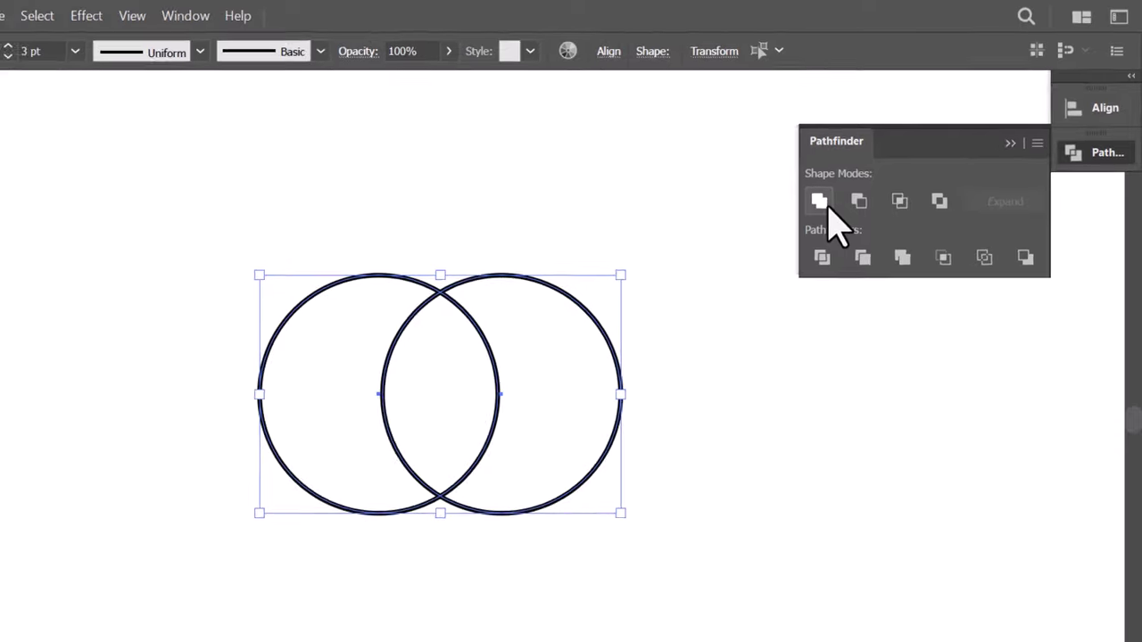
click(819, 202)
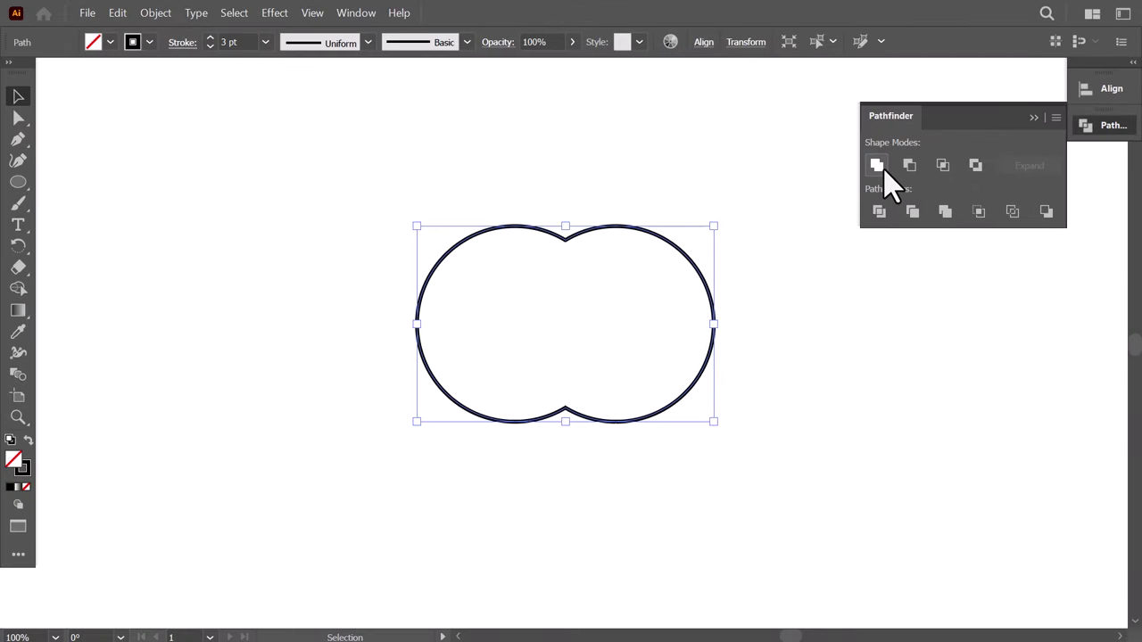
key(ctrl+z)
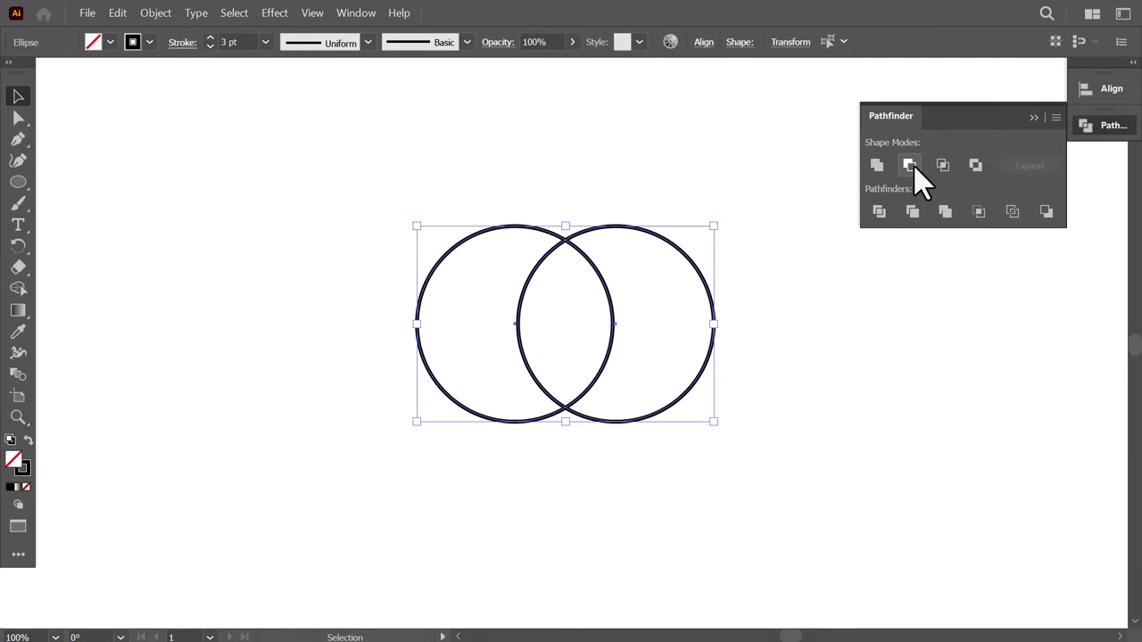
click(909, 167)
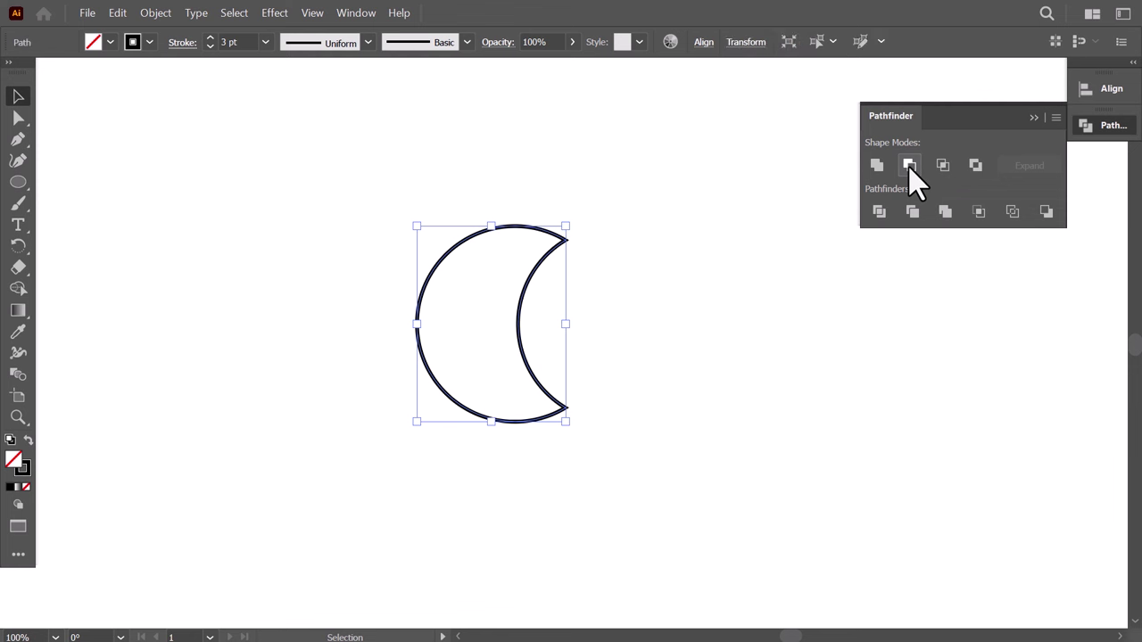
key(ctrl+z)
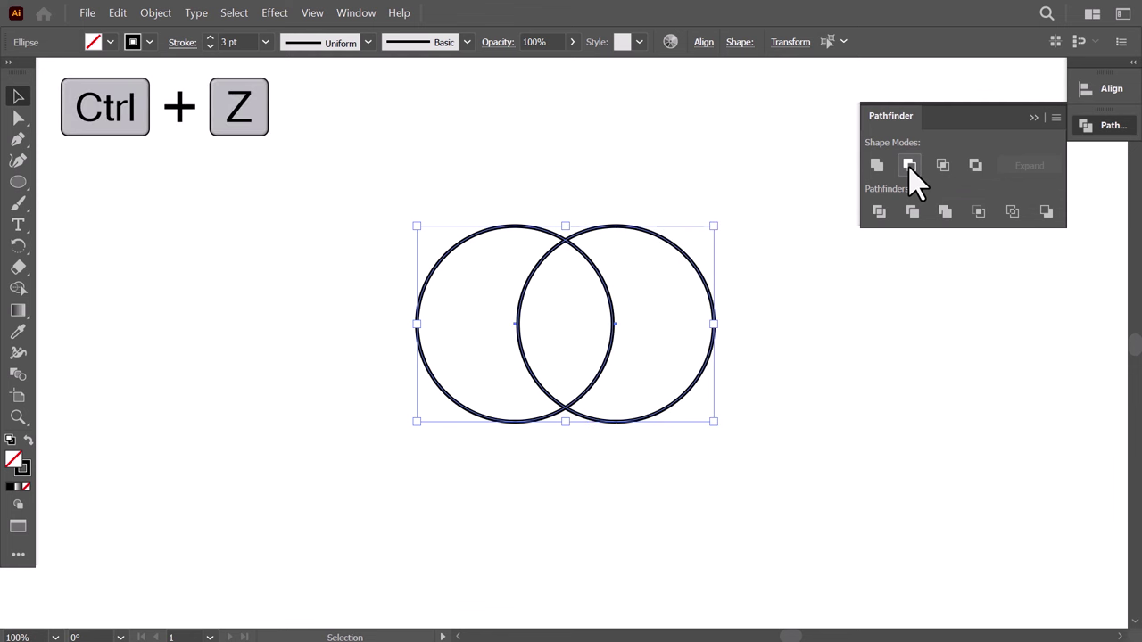
Try Intersect, move the resulting lens shape, then undo back to two circles
click(944, 166)
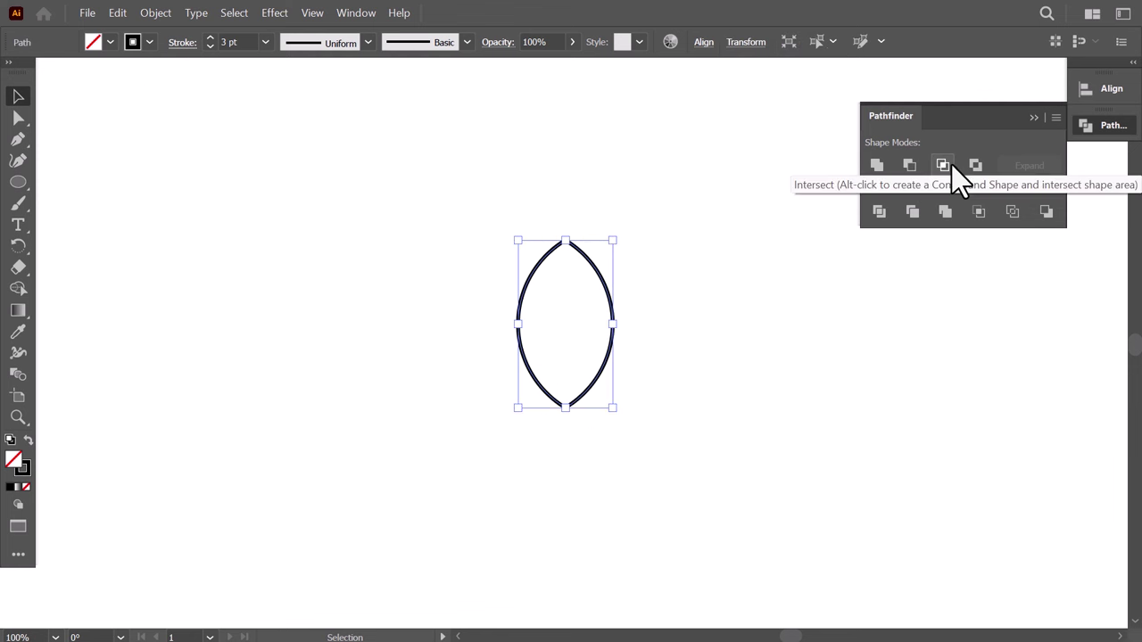
click(706, 263)
key(a)
drag(605, 287, 603, 256)
key(ctrl+z)
key(ctrl+z)
key(v)
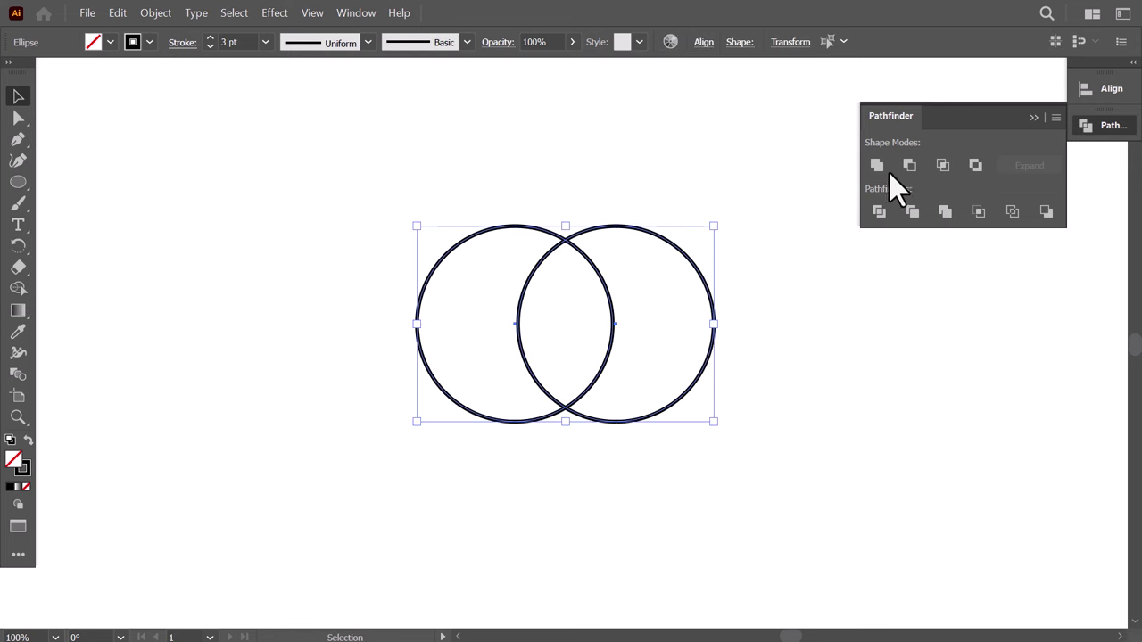
click(696, 256)
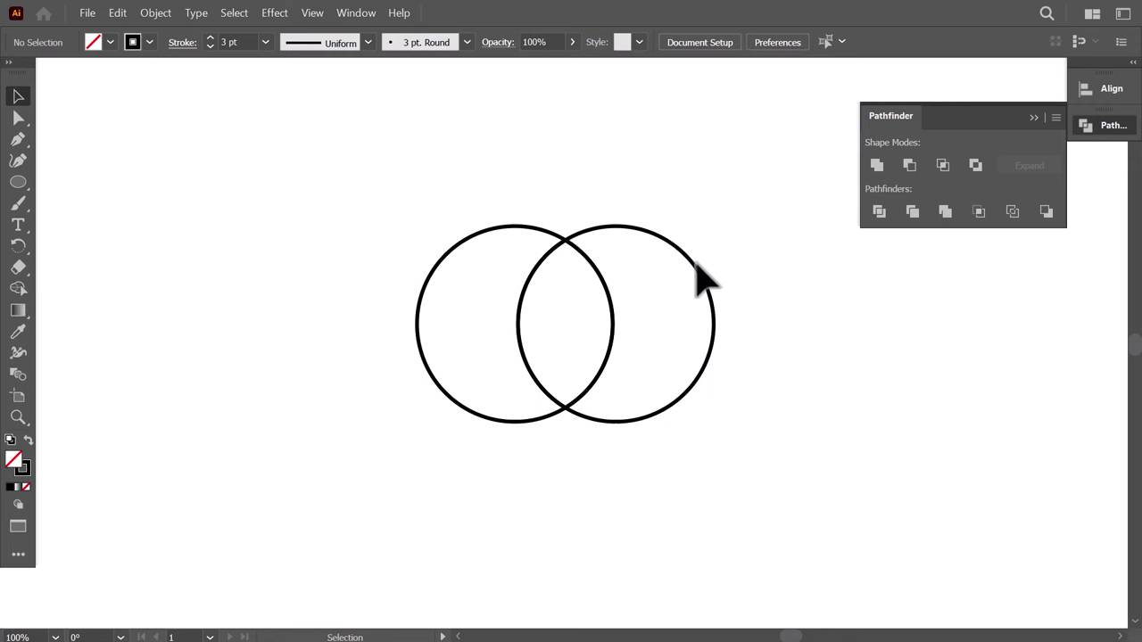
click(703, 276)
right_click(704, 276)
click(750, 431)
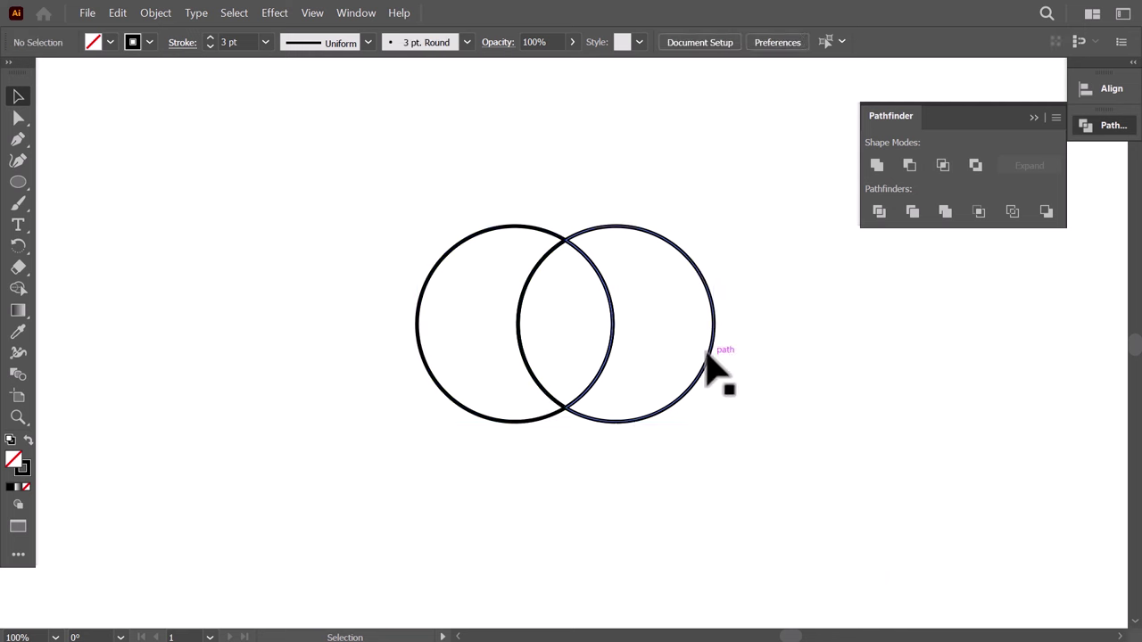
click(708, 357)
drag(723, 348, 830, 385)
drag(613, 325, 675, 205)
drag(556, 239, 584, 293)
key(ctrl+z)
key(ctrl+z)
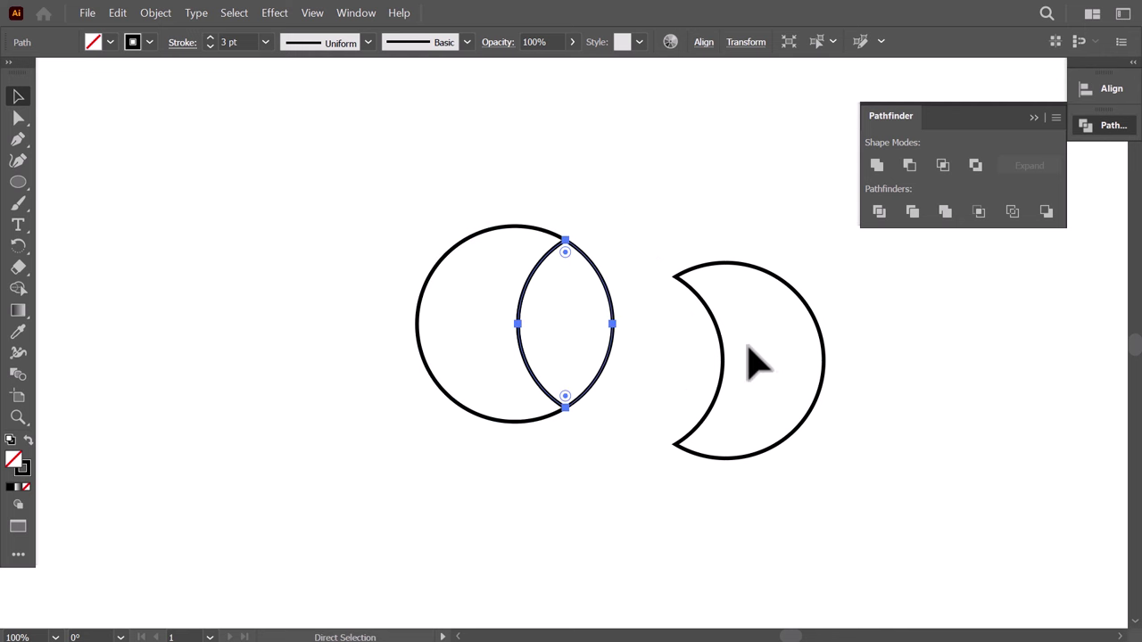
key(ctrl+z)
key(ctrl+z)
key(ctrl+z)
key(v)
click(722, 321)
drag(723, 321, 738, 327)
key(ctrl+z)
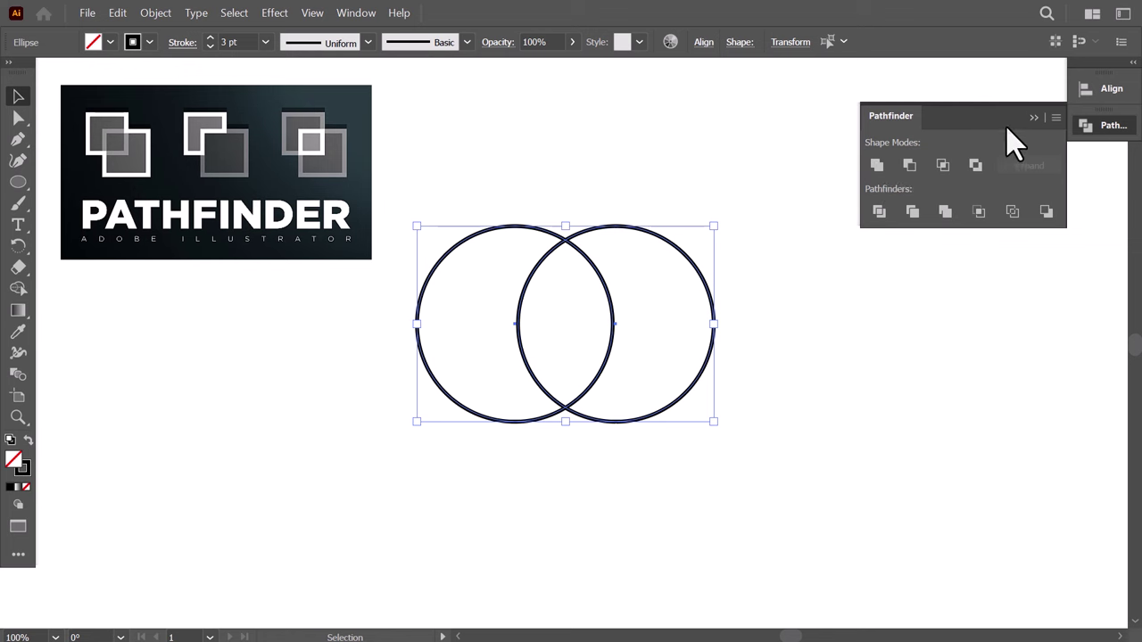
click(1034, 116)
Draw a small circle at the left circle's top-left and select all three circles
click(734, 312)
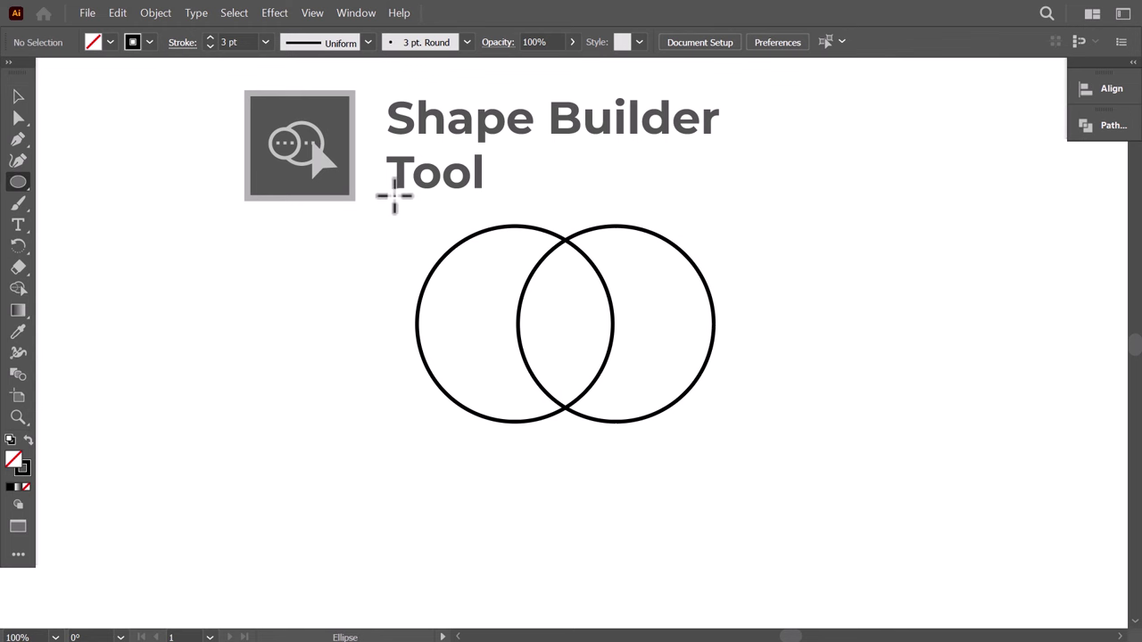
mouse_move(440, 184)
mouse_down()
mouse_move(523, 250)
mouse_move(513, 257)
mouse_up()
click(18, 96)
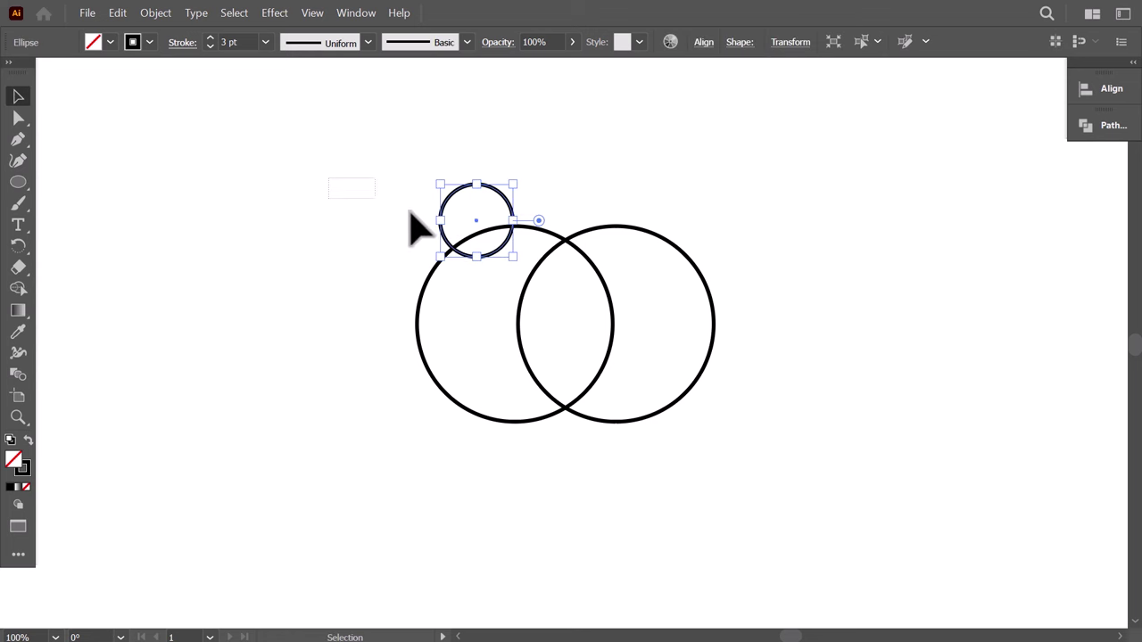
drag(410, 215, 304, 379)
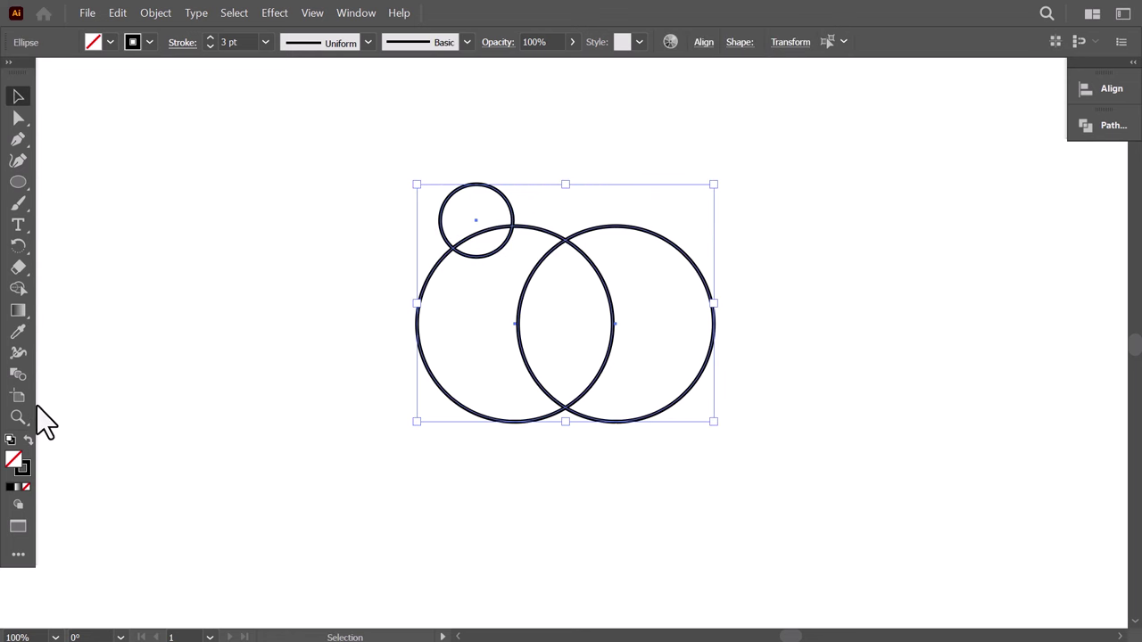
With Shape Builder, delete the shaded region, merge the small circle in, and shift the lens piece right
key(shift+m)
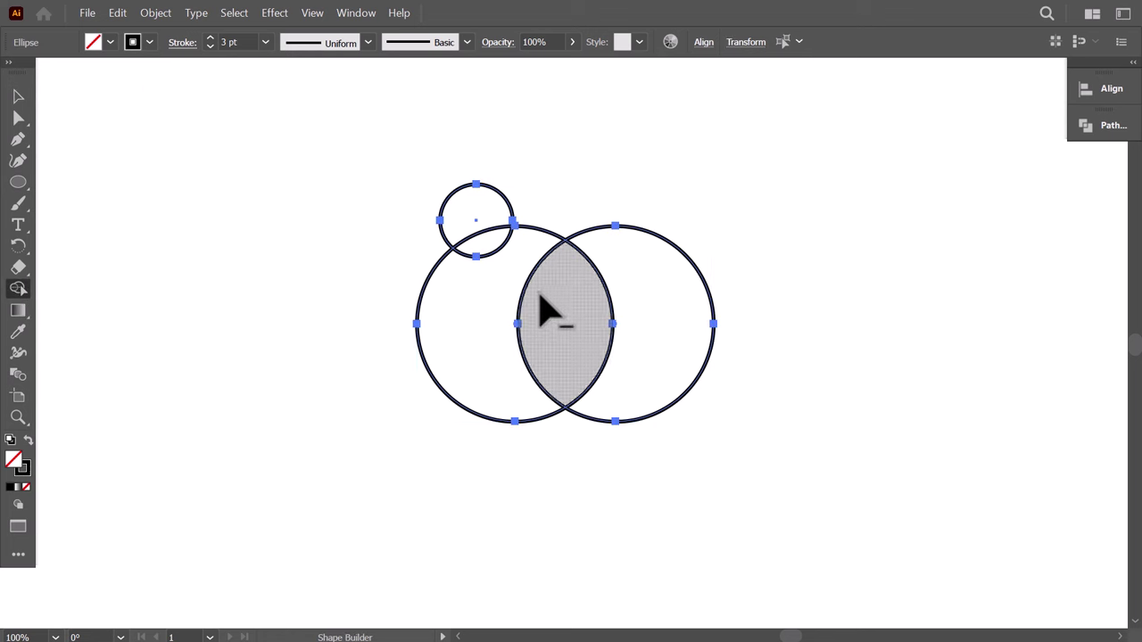
alt+click(663, 289)
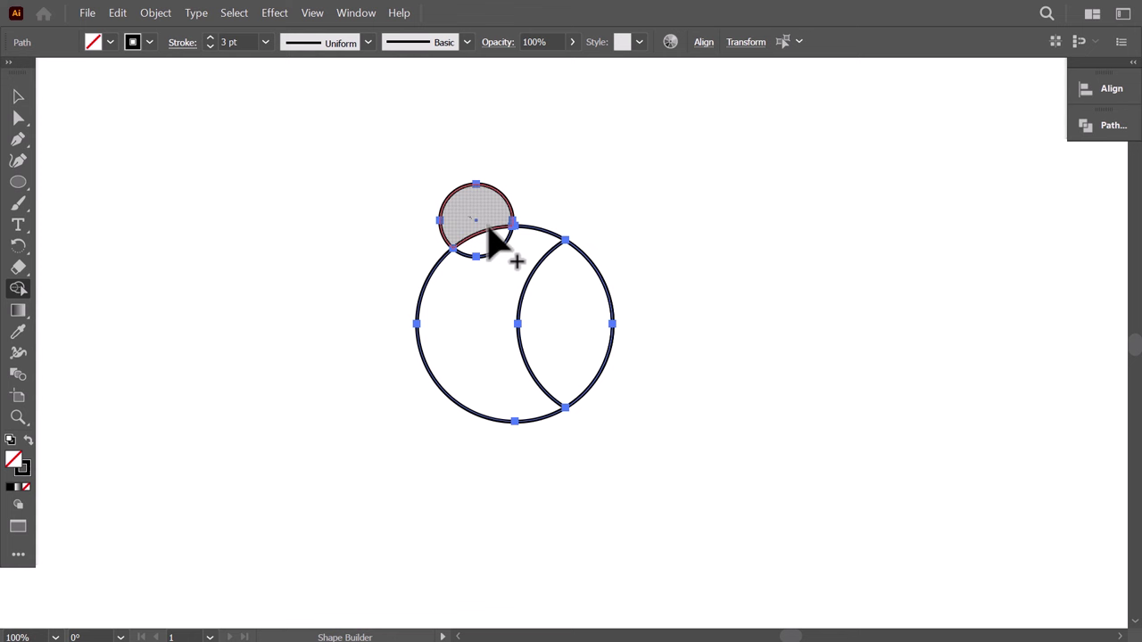
drag(489, 229, 471, 301)
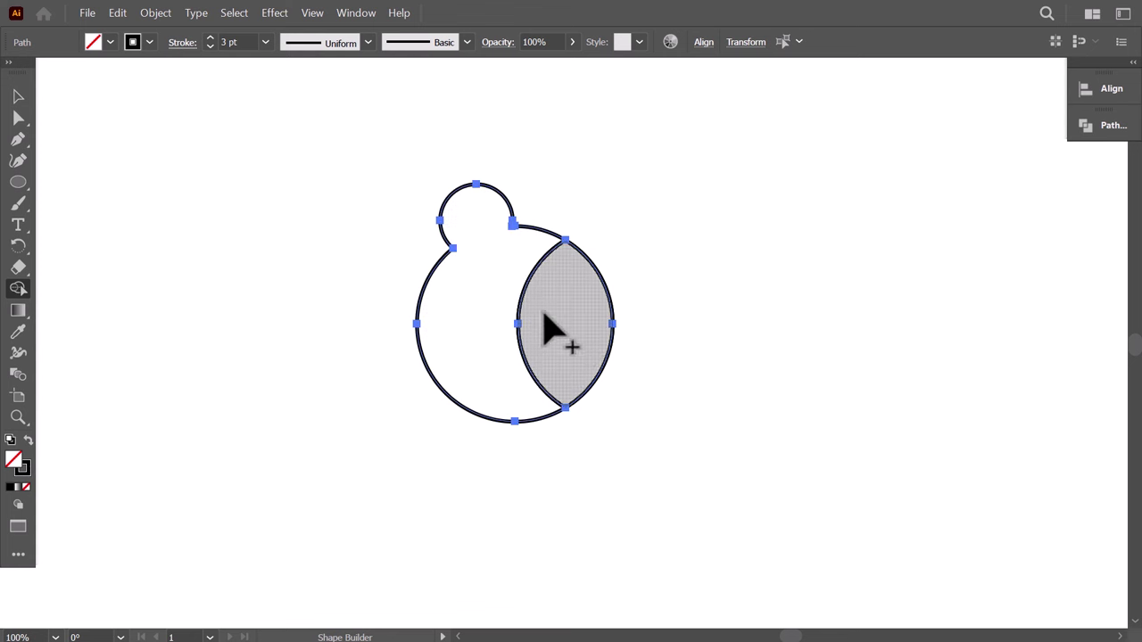
click(18, 96)
click(210, 198)
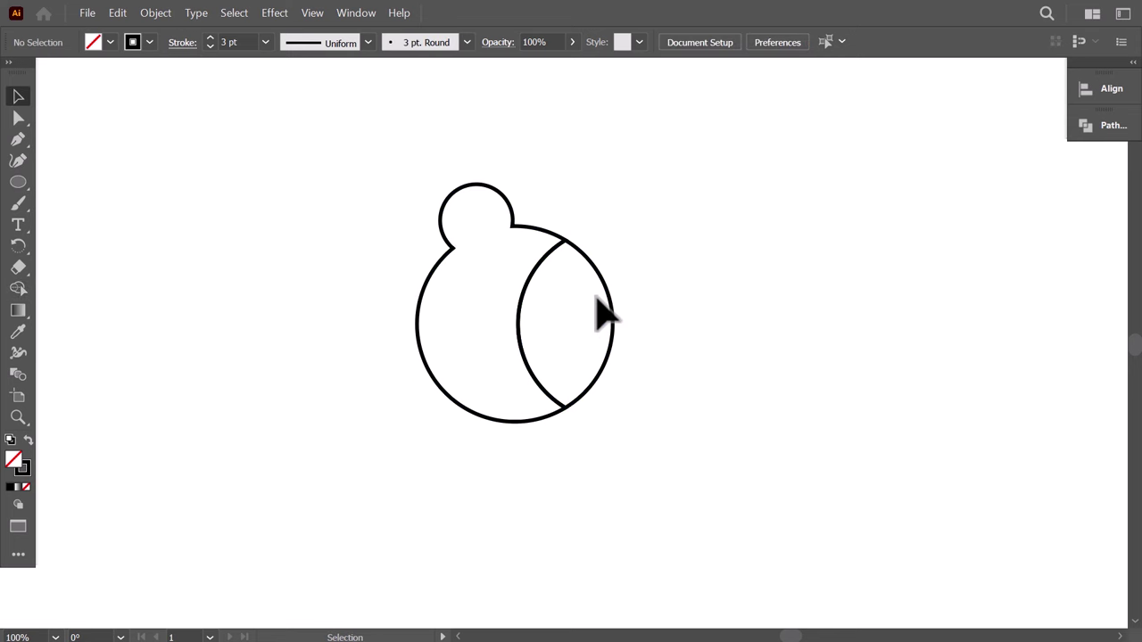
drag(612, 297, 635, 308)
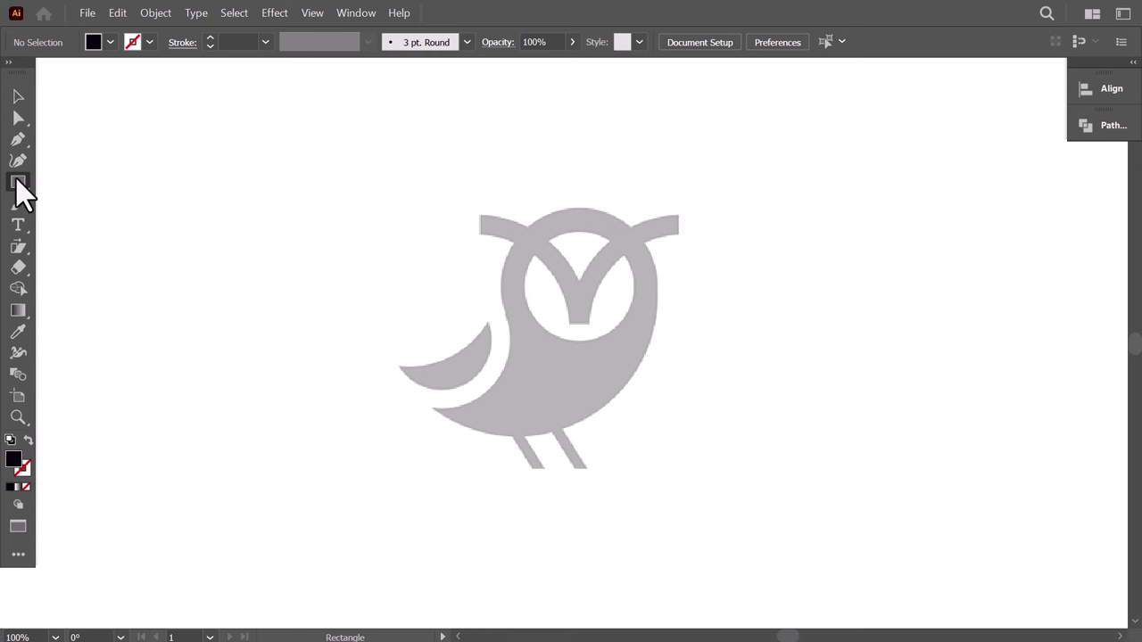
Draw a circle over the owl's head and trace the teardrop body with the Pen tool
drag(19, 187, 75, 201)
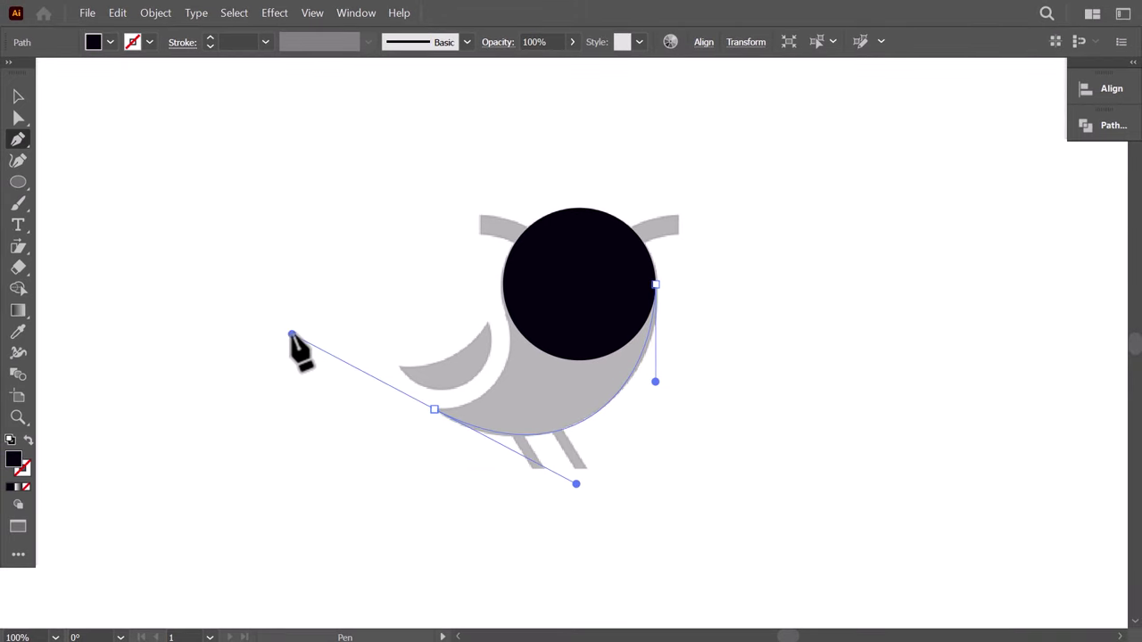
key(alt)
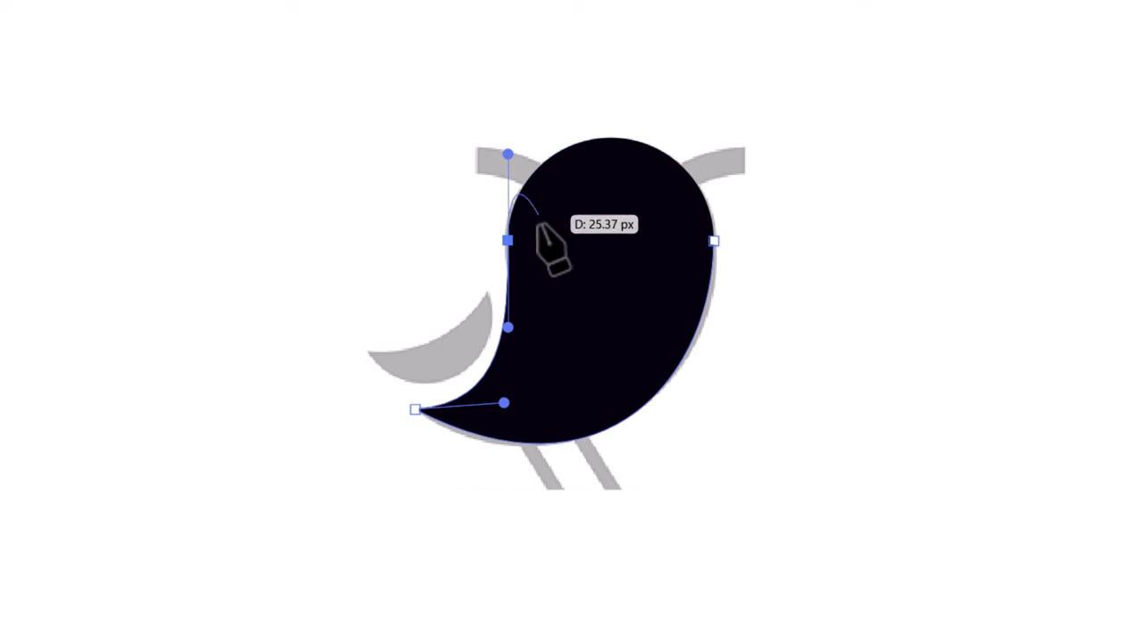
click(507, 241)
click(597, 192)
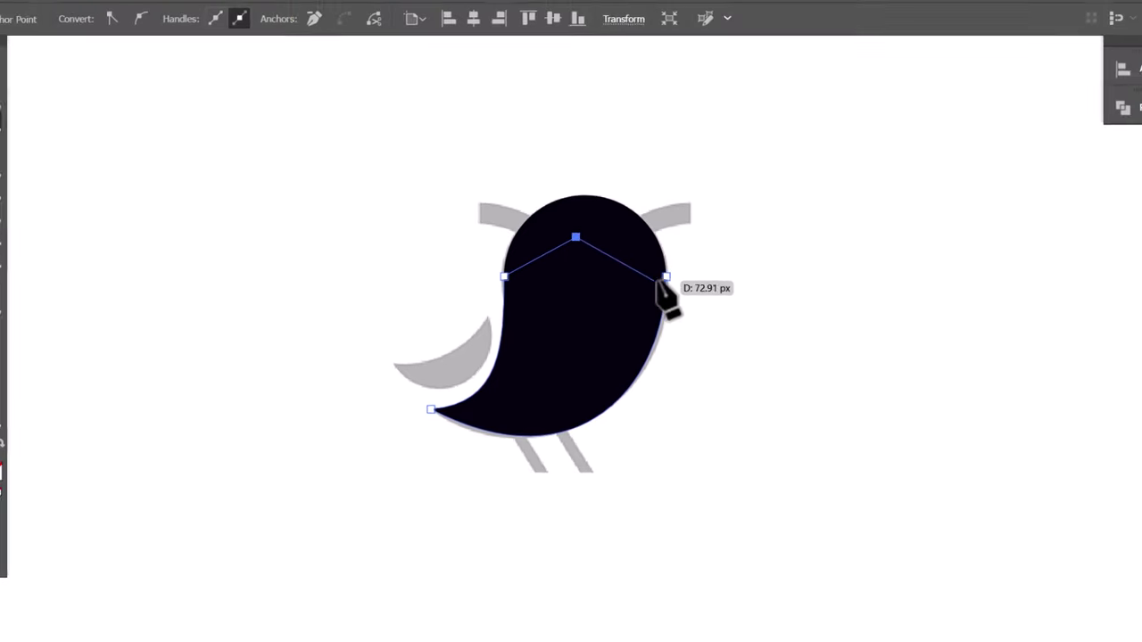
Close the body path at the right anchor and select it together with the head circle
click(655, 283)
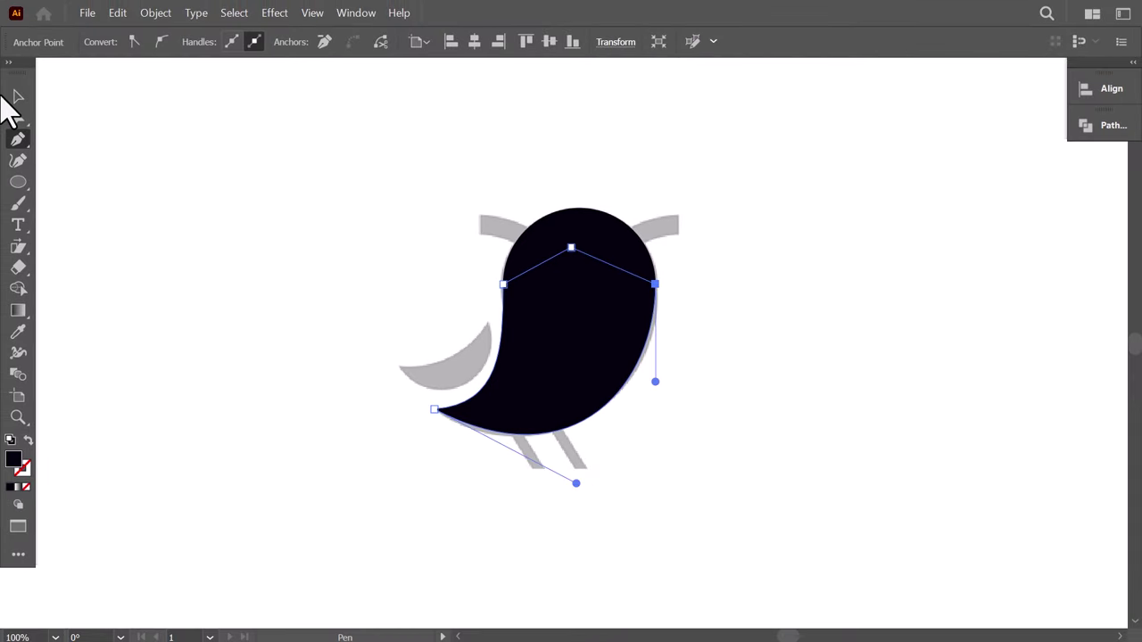
click(16, 97)
shift+click(560, 300)
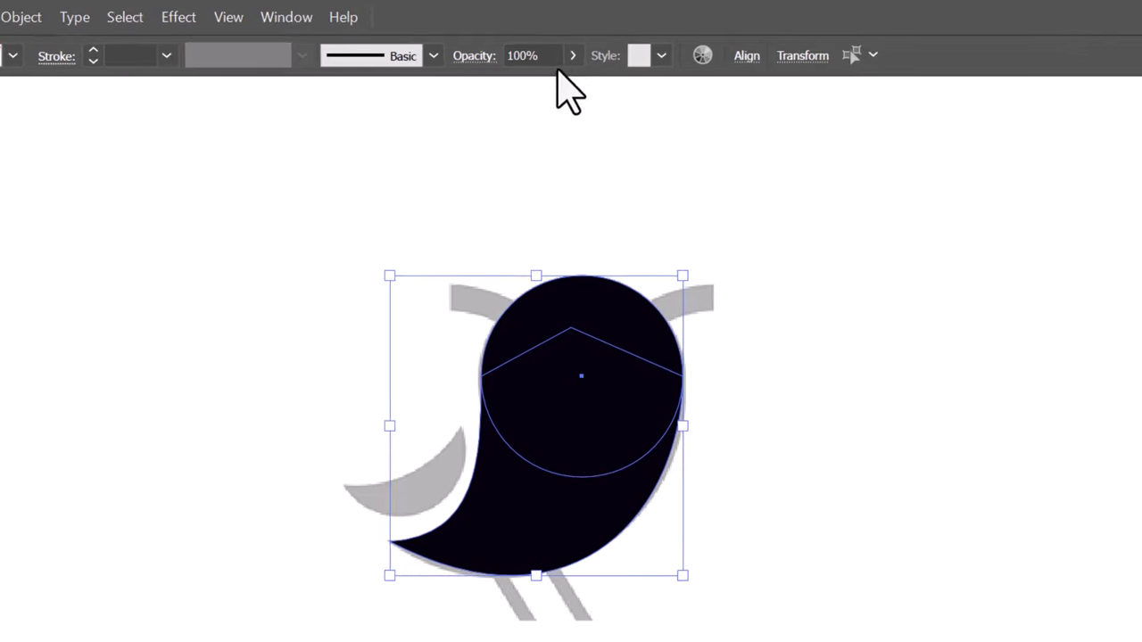
Give the body and head 35% opacity and an orange-red fill, then unite them in Pathfinder
click(572, 55)
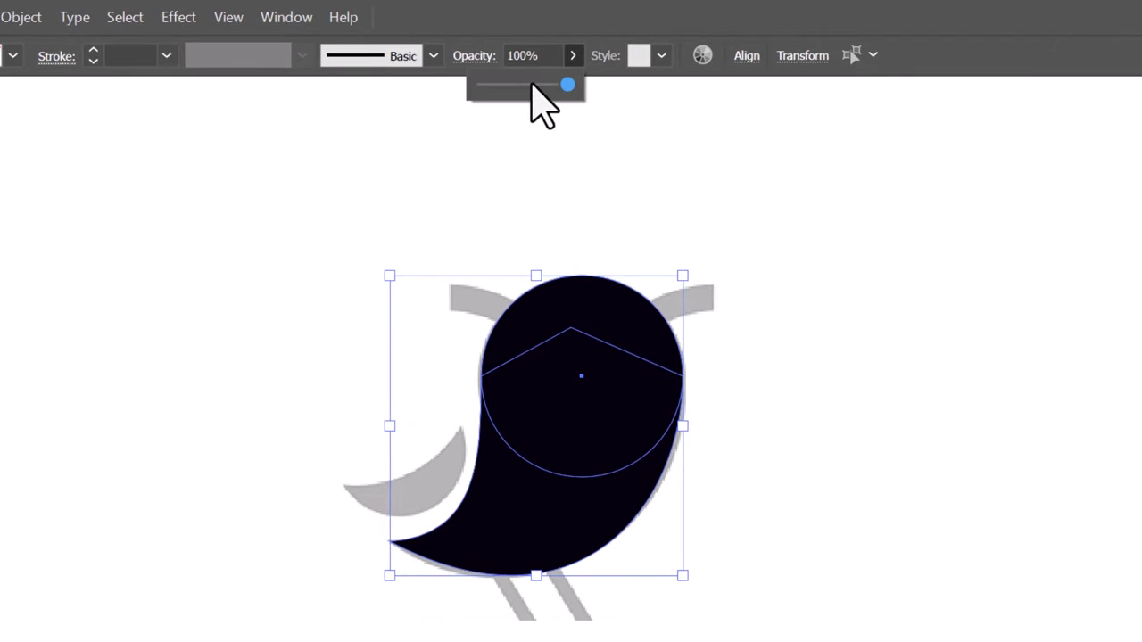
drag(532, 85, 508, 85)
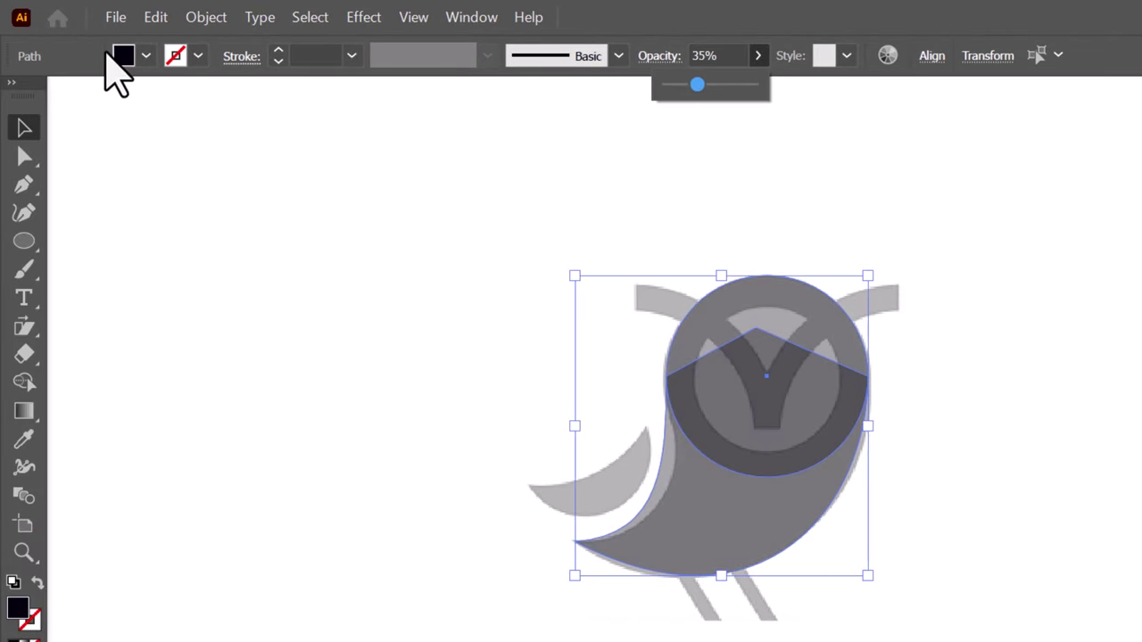
click(146, 55)
click(215, 97)
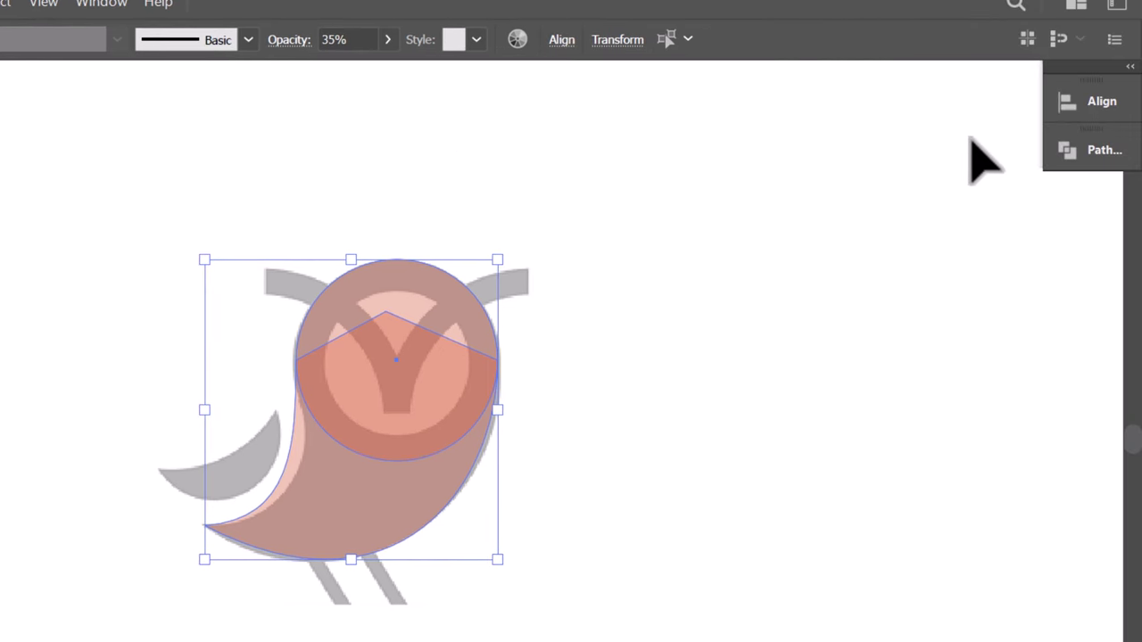
click(1087, 150)
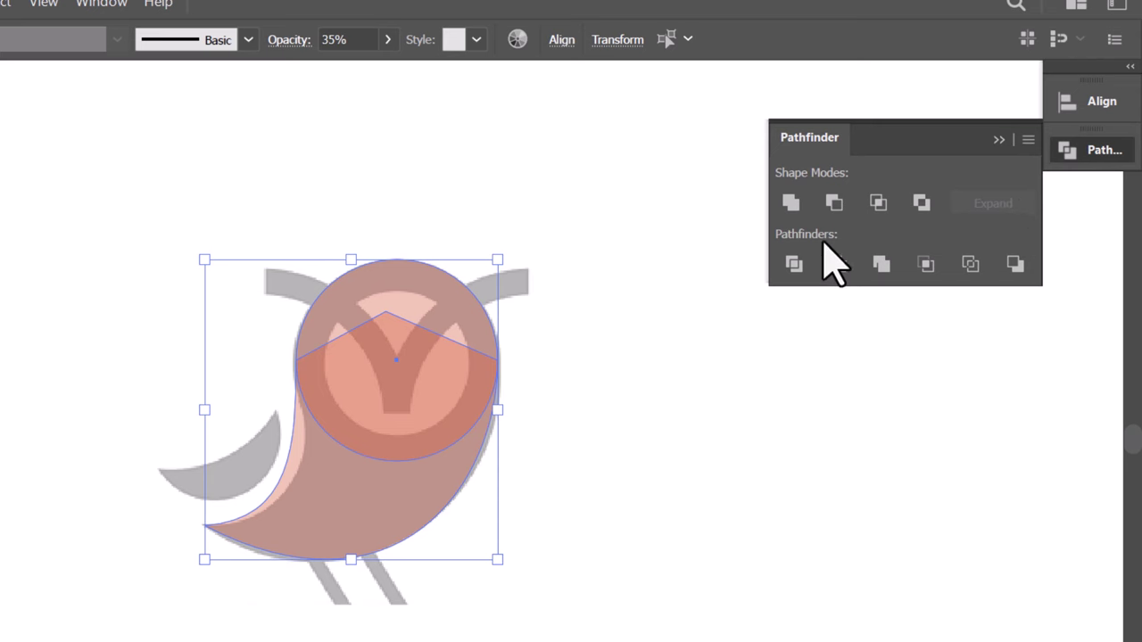
click(789, 202)
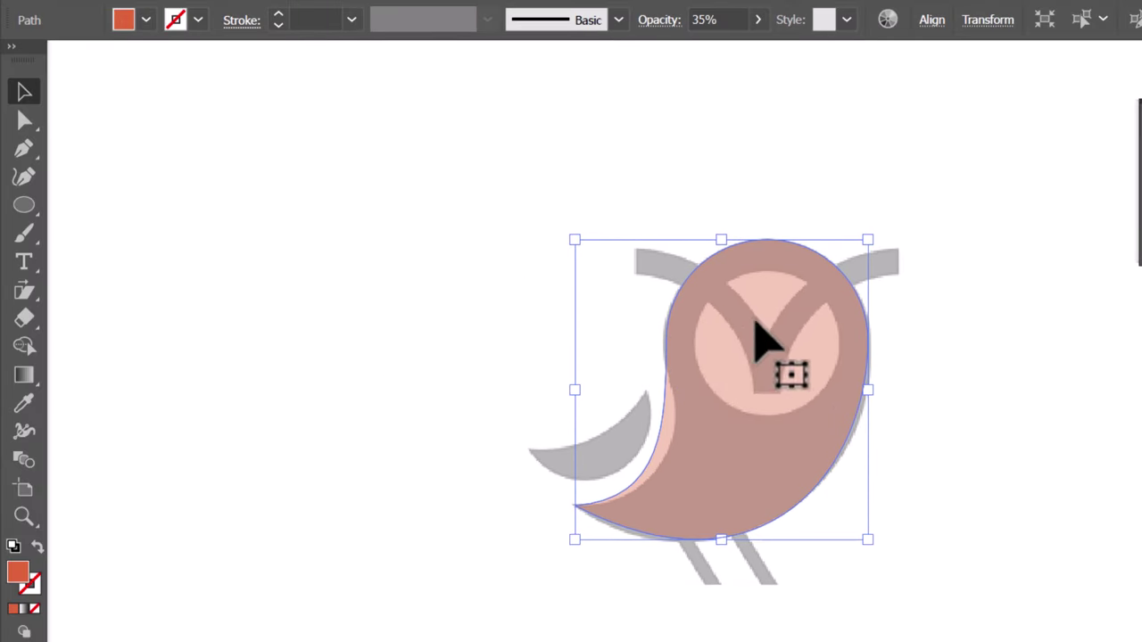
Smooth the body's lower-left curve by dragging its bottom-left anchor handle
click(76, 165)
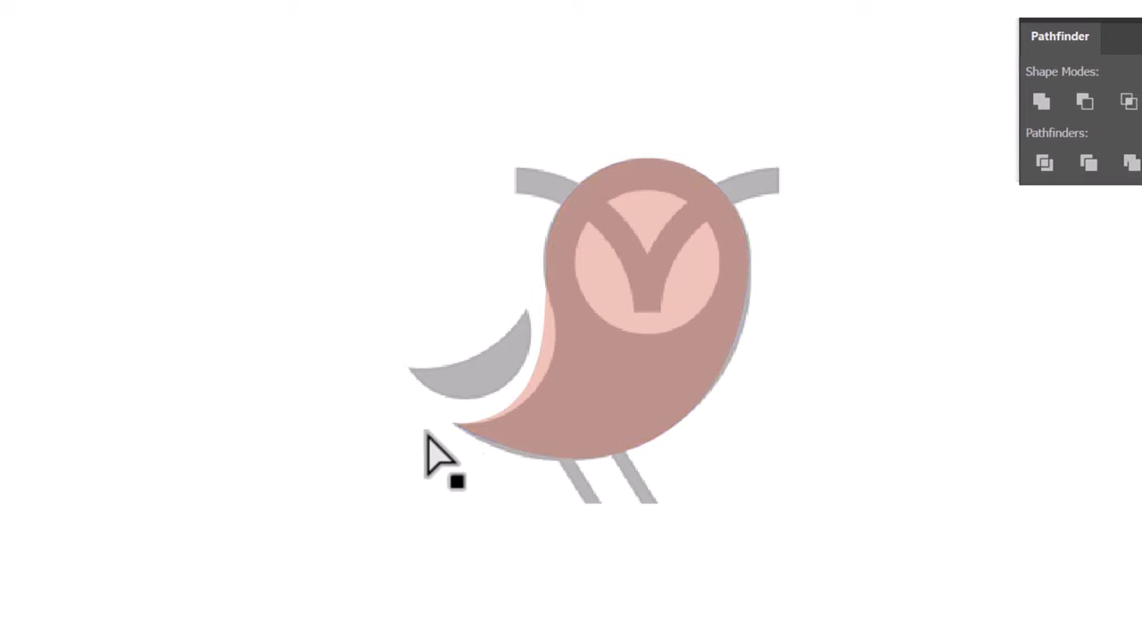
click(575, 505)
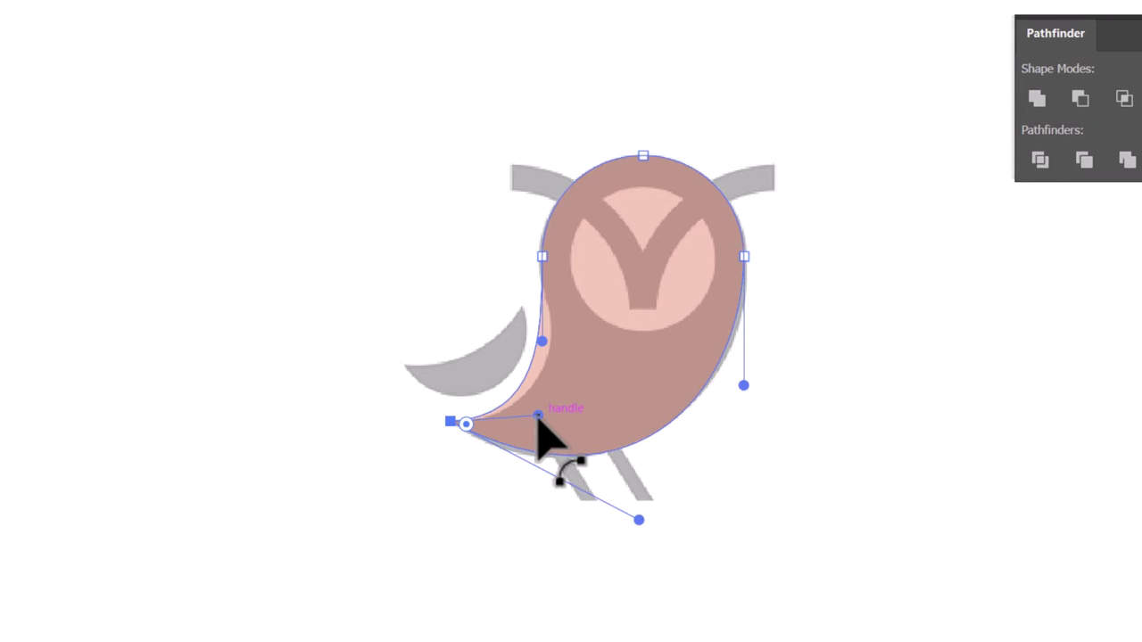
drag(540, 417, 555, 413)
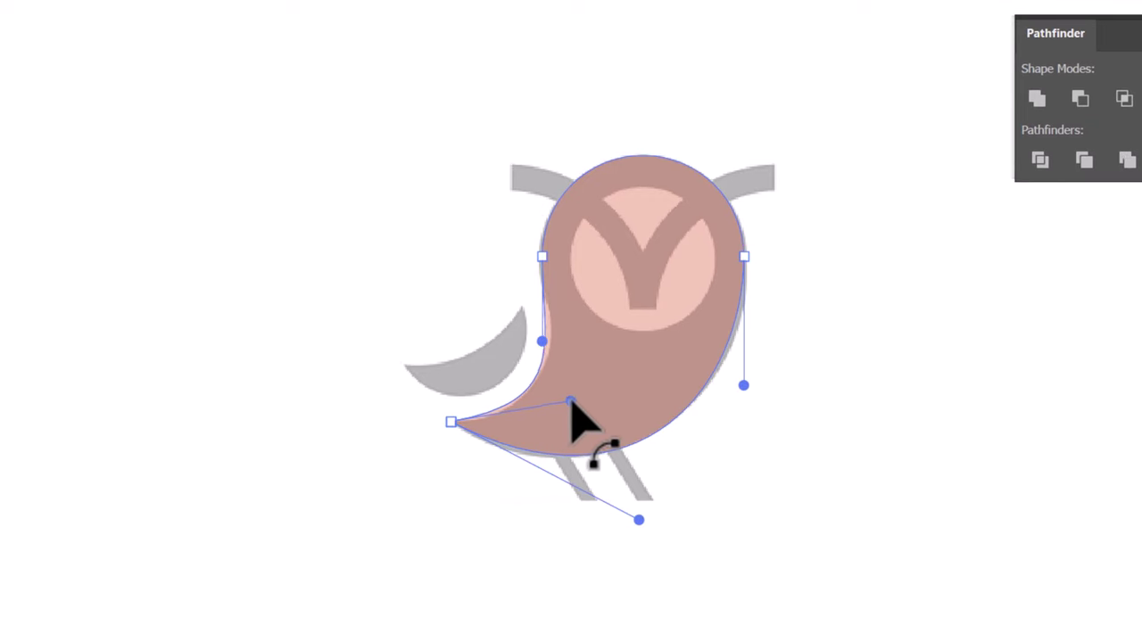
Draw the crescent wing with the Pen tool along the body's left edge
click(24, 185)
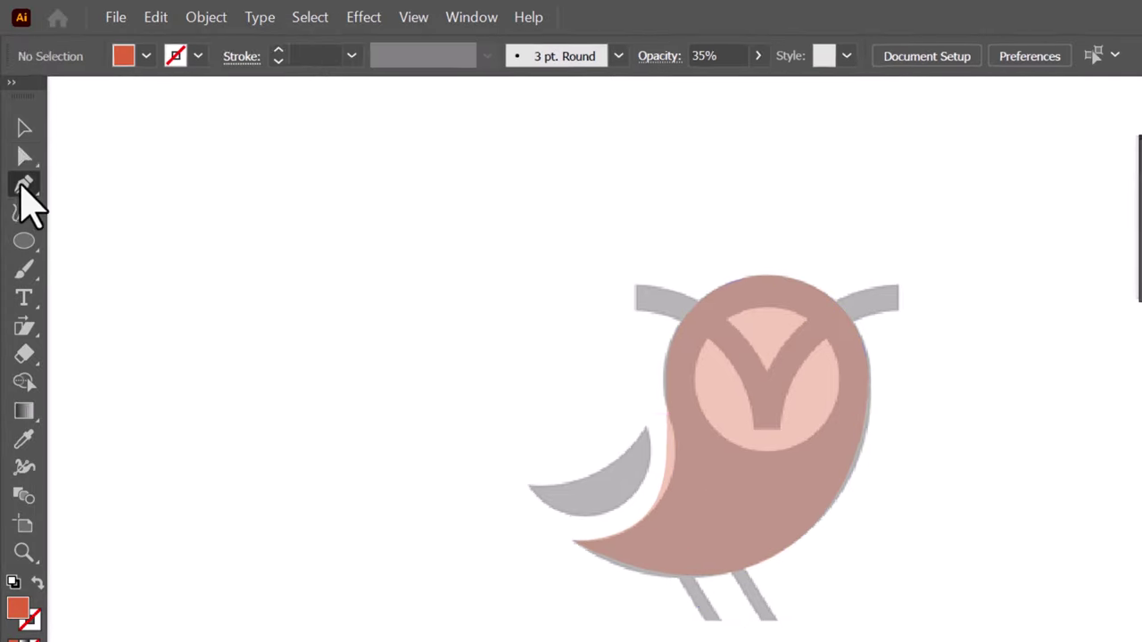
ctrl+click(644, 426)
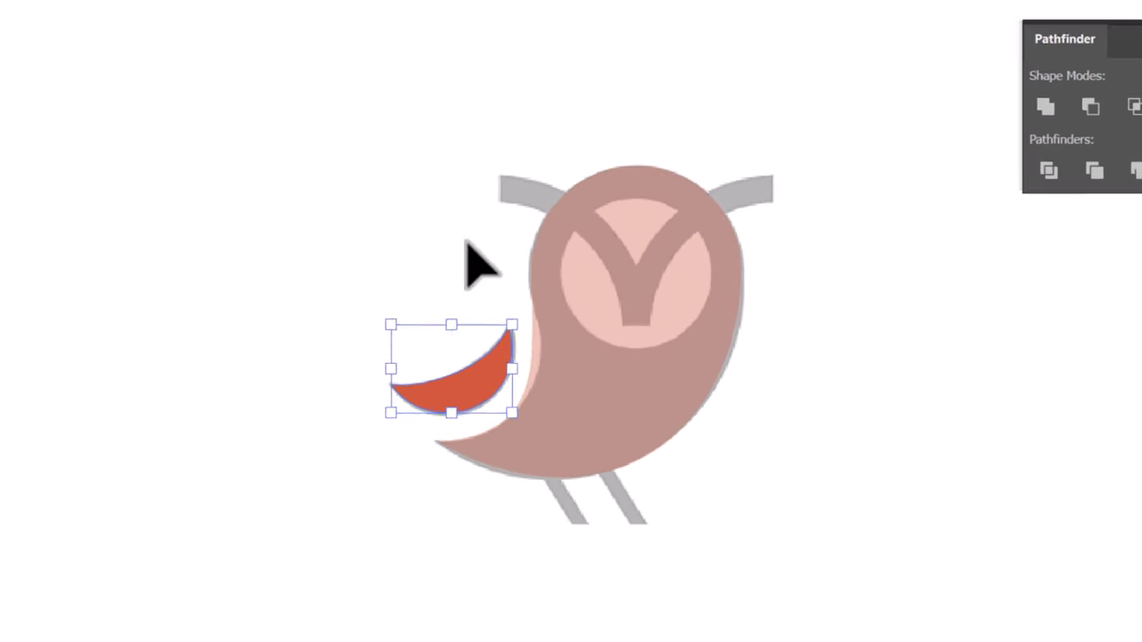
click(482, 265)
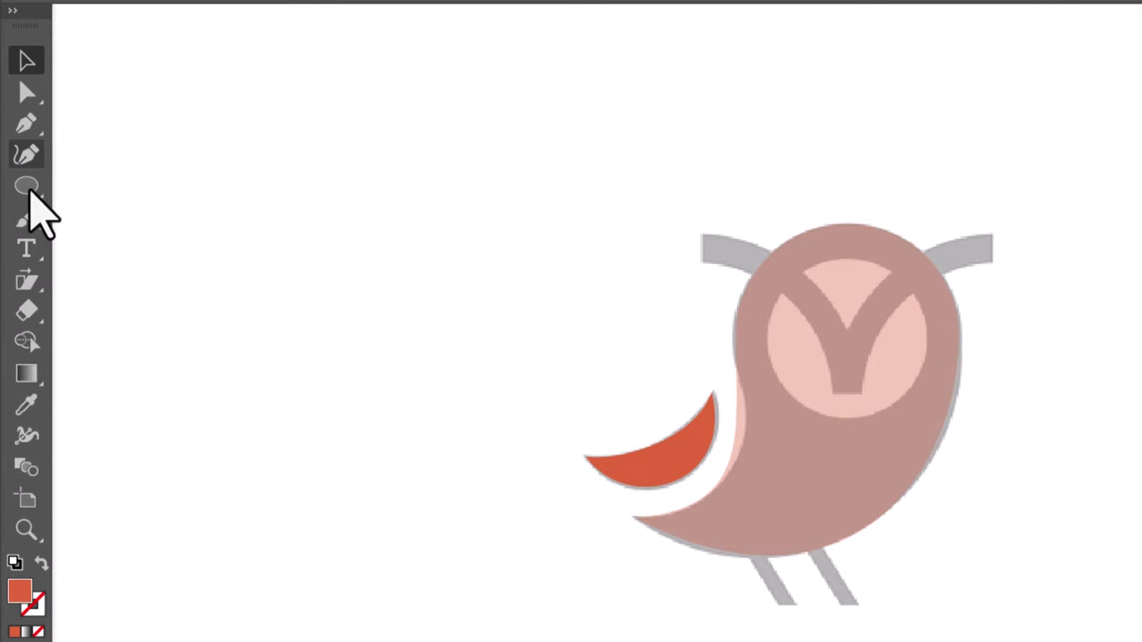
Draw a large circle right of the owl as a red outline with a 20 pt stroke
click(25, 185)
drag(826, 257, 1140, 569)
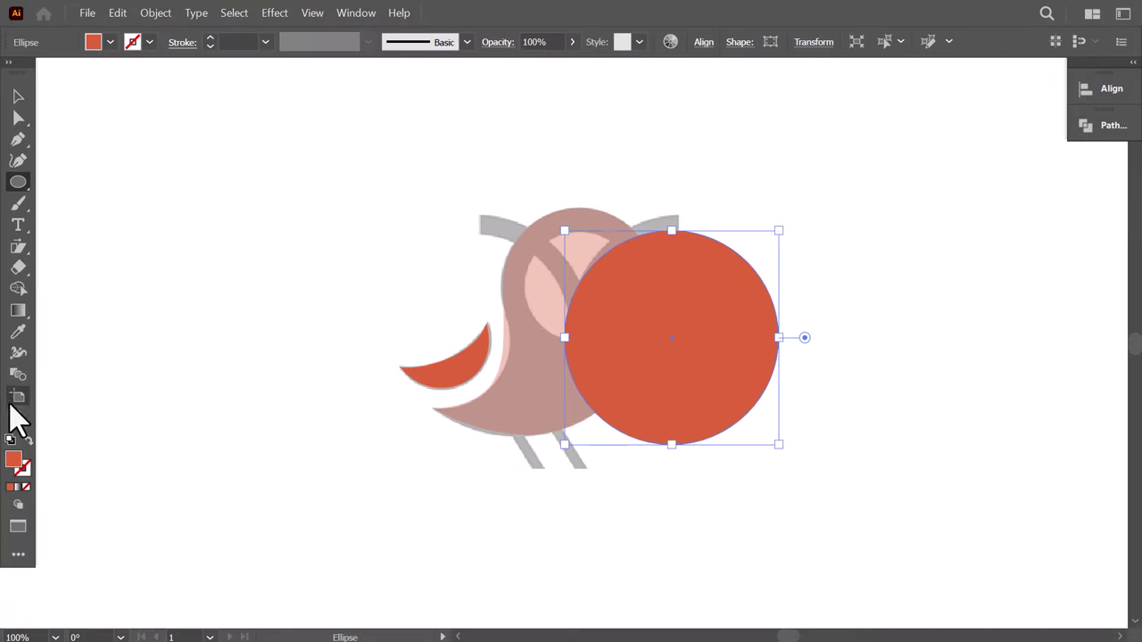
click(28, 440)
click(18, 96)
click(210, 38)
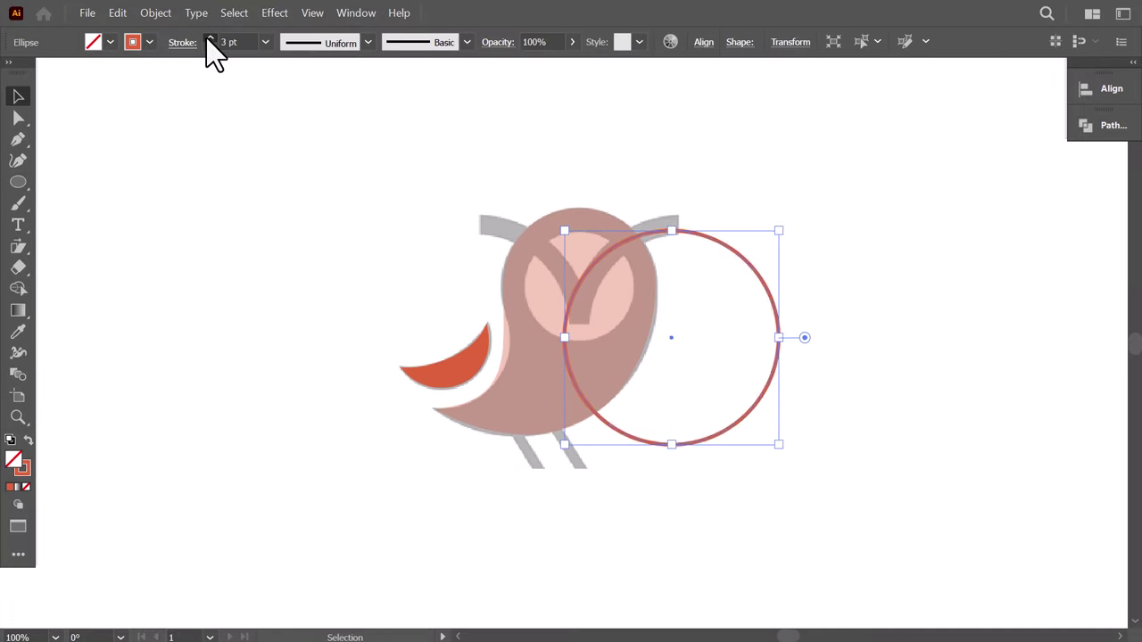
click(211, 38)
click(210, 38)
click(211, 39)
click(211, 39)
Delete the circle's right and bottom anchors to leave a quarter arc
click(18, 117)
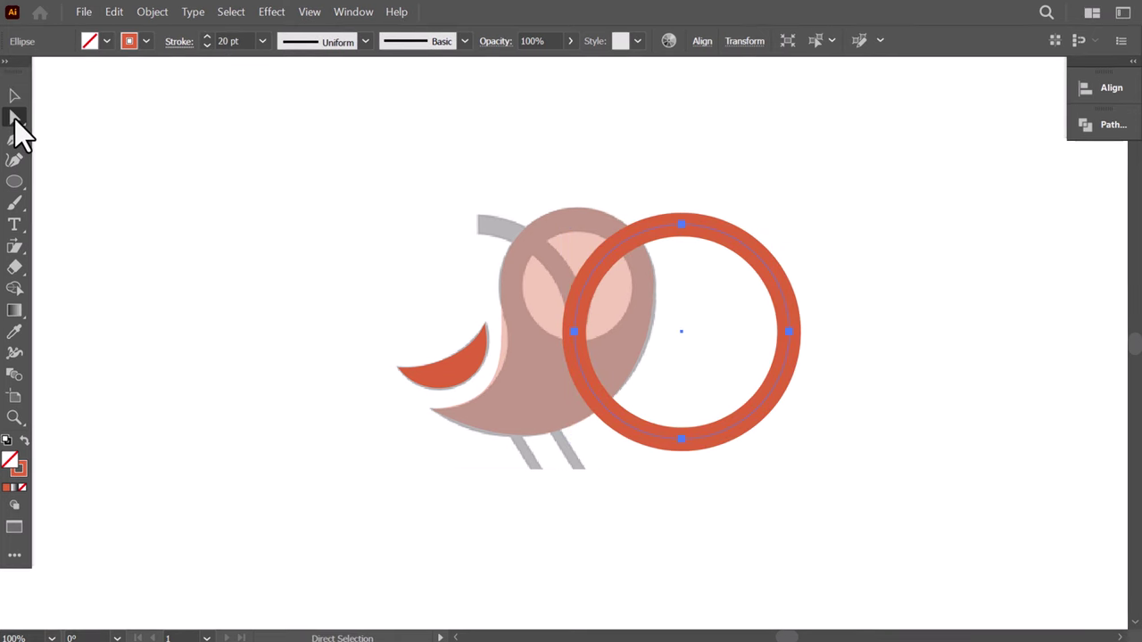
drag(740, 331, 624, 370)
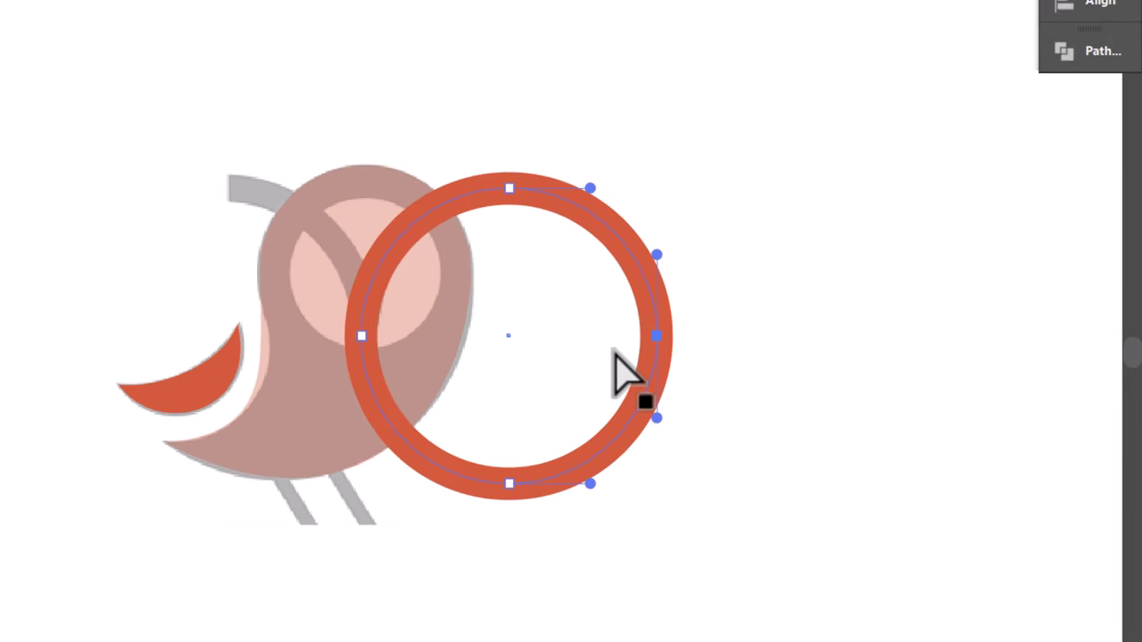
key(Delete)
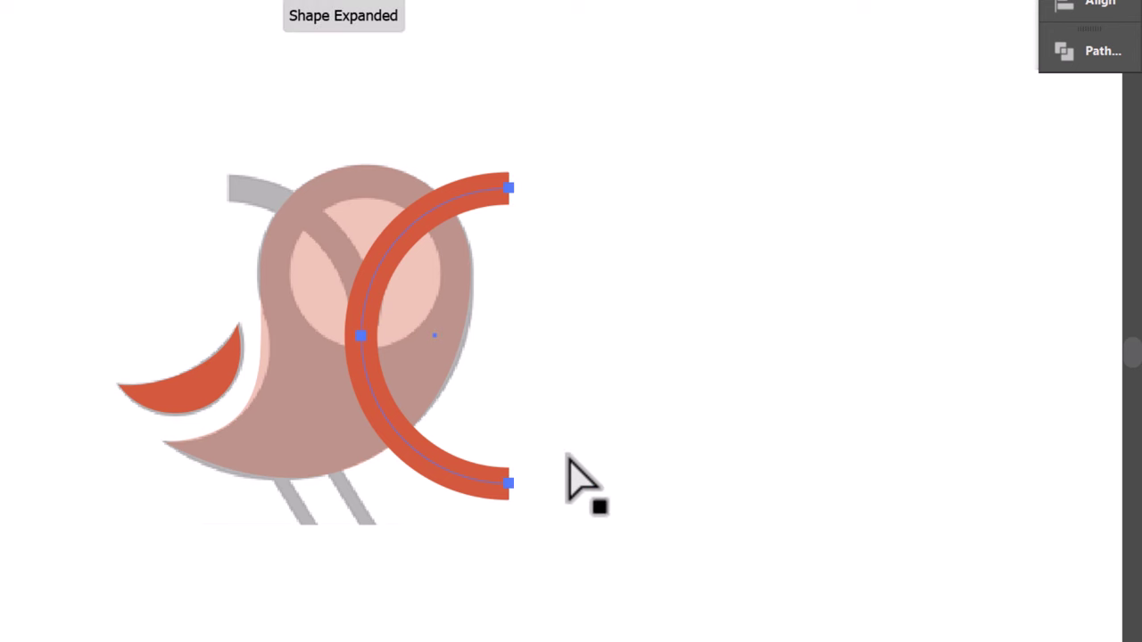
drag(566, 479, 499, 571)
key(Delete)
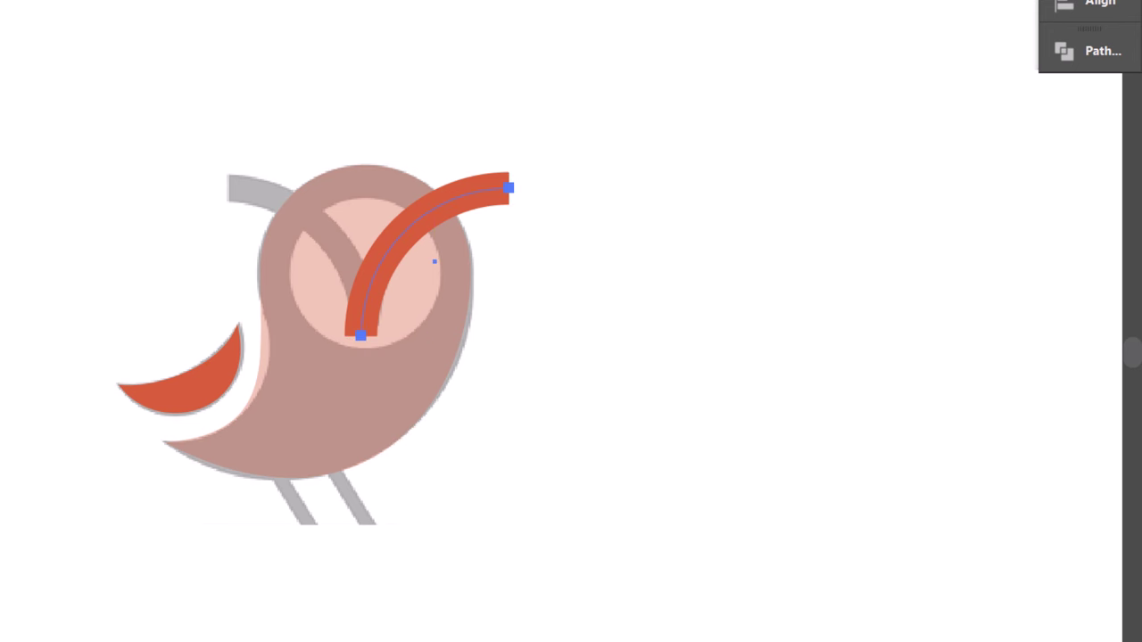
Move the arc to the right of the bird and duplicate it beside the original
key(v)
click(669, 344)
drag(457, 207, 883, 210)
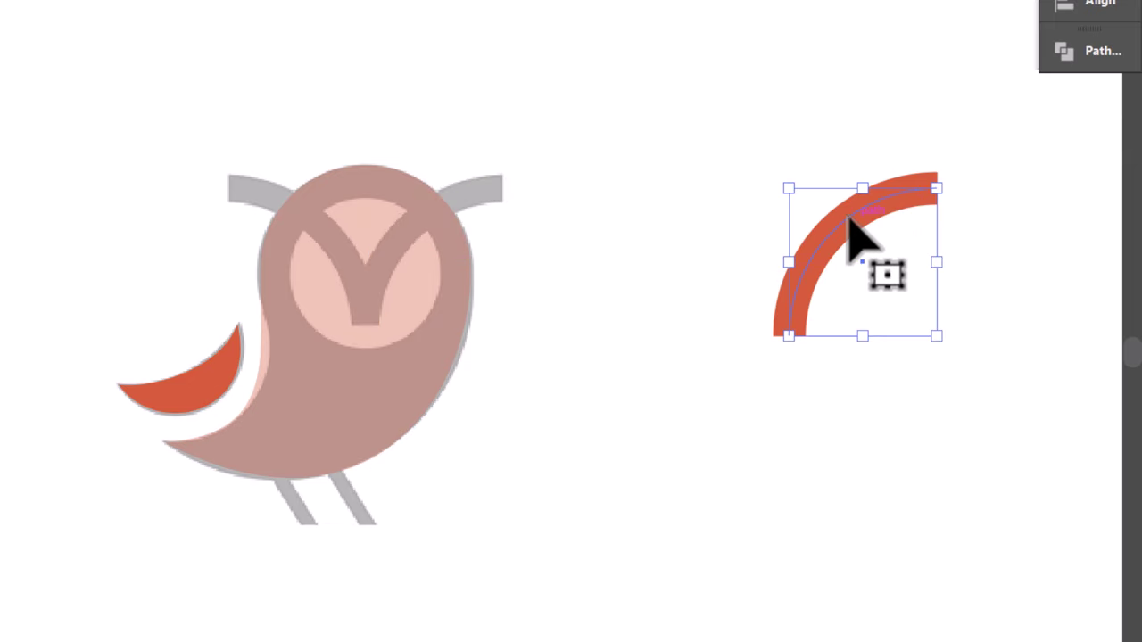
drag(862, 234, 676, 237)
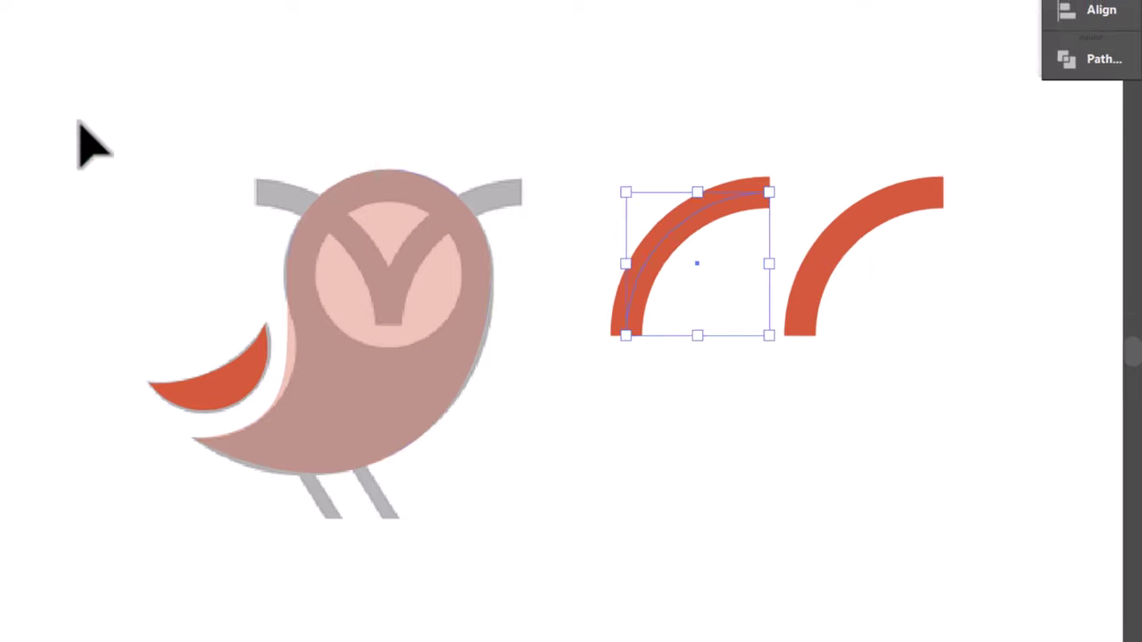
Reflect one arc vertically, move it beside its twin, and select both arcs
click(113, 1)
mouse_move(357, 16)
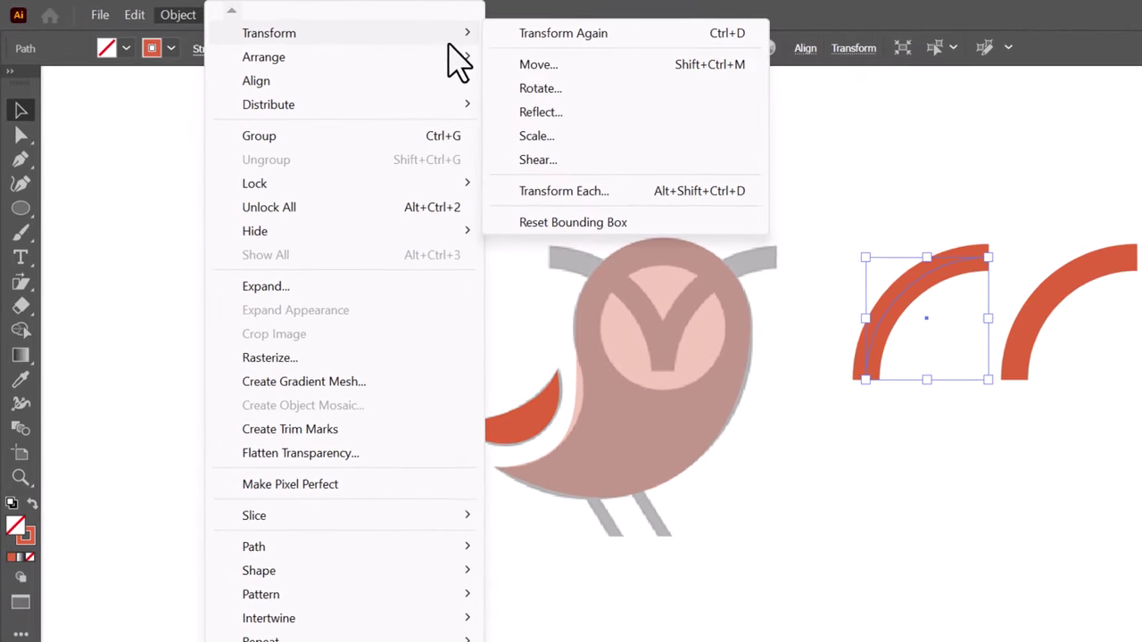
click(551, 109)
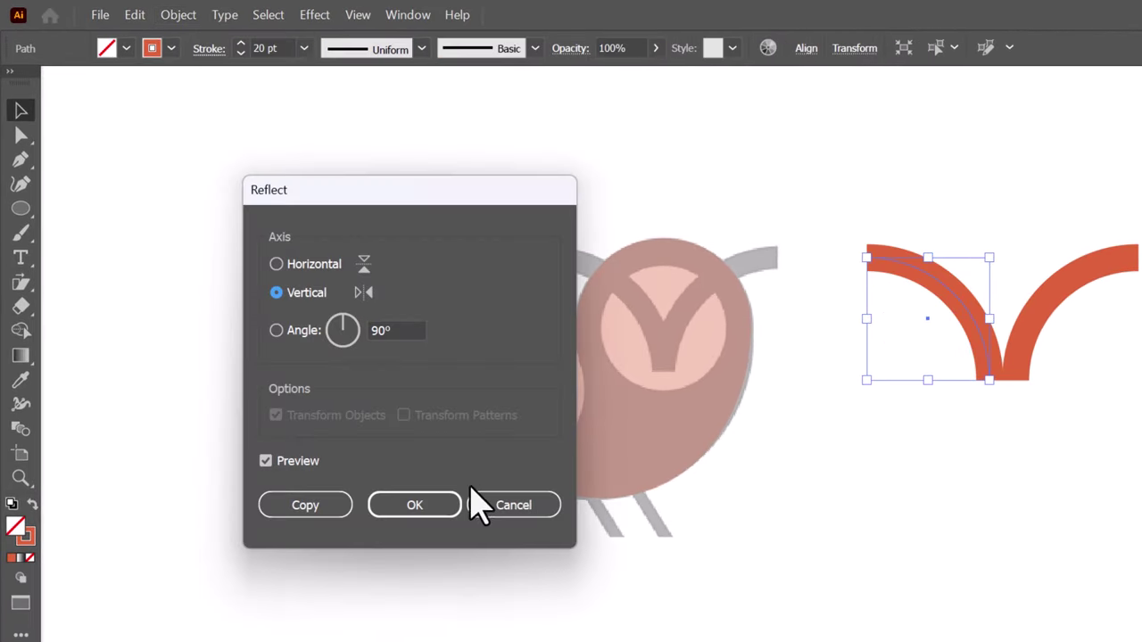
click(415, 505)
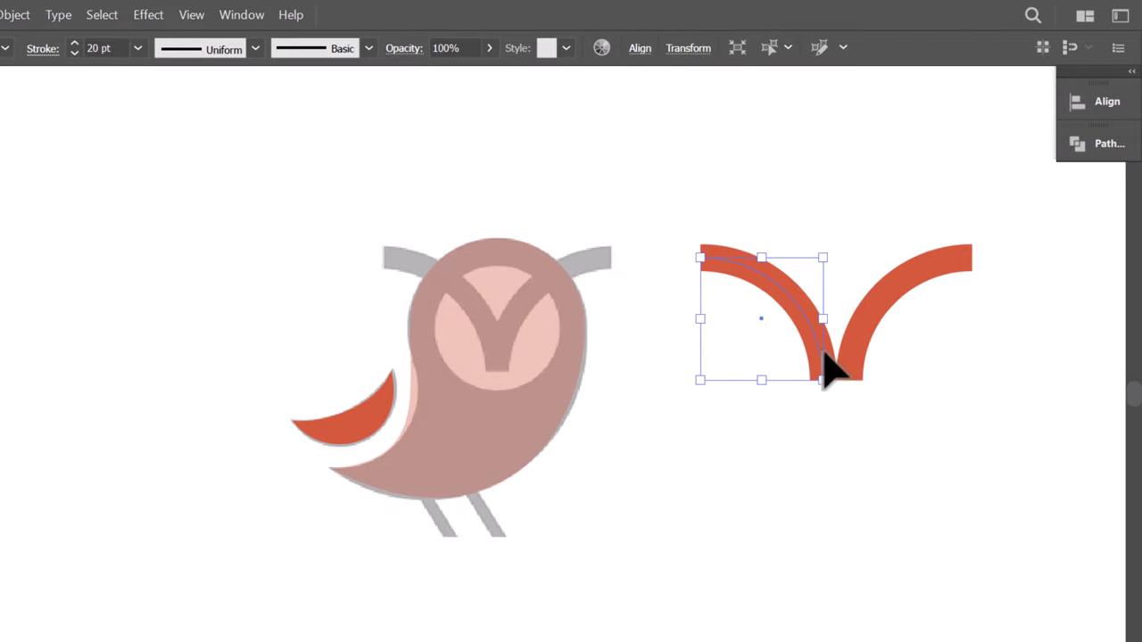
drag(819, 361, 500, 371)
shift+click(862, 355)
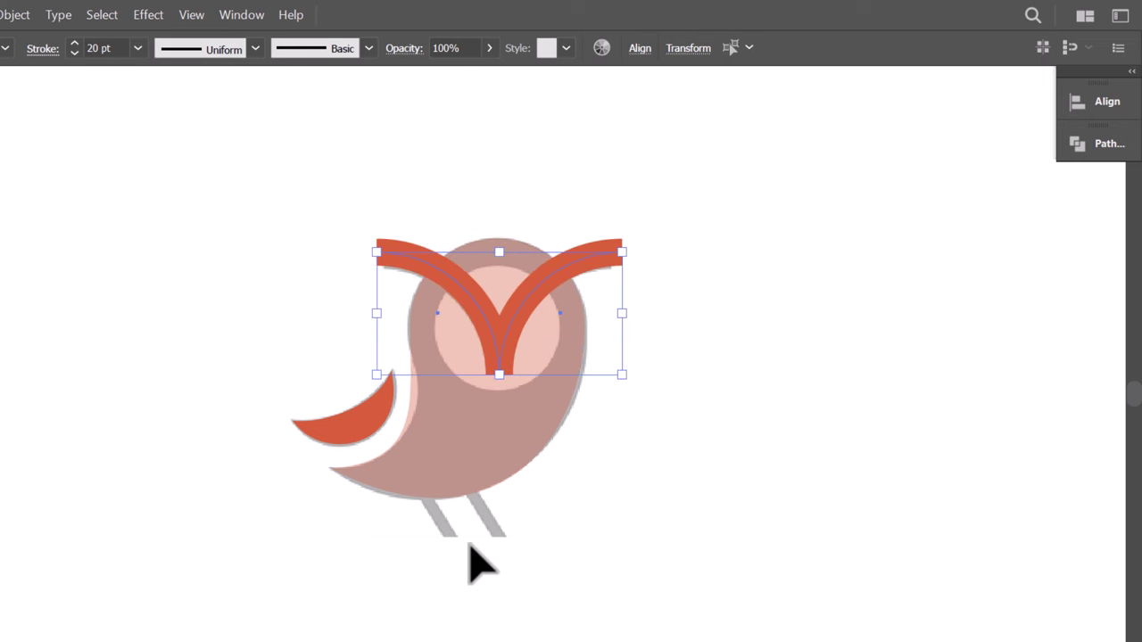
Draw an orange-filled rectangle over the legs and narrow it into a thin leg stripe
scroll(446, 563, up, 3)
key(m)
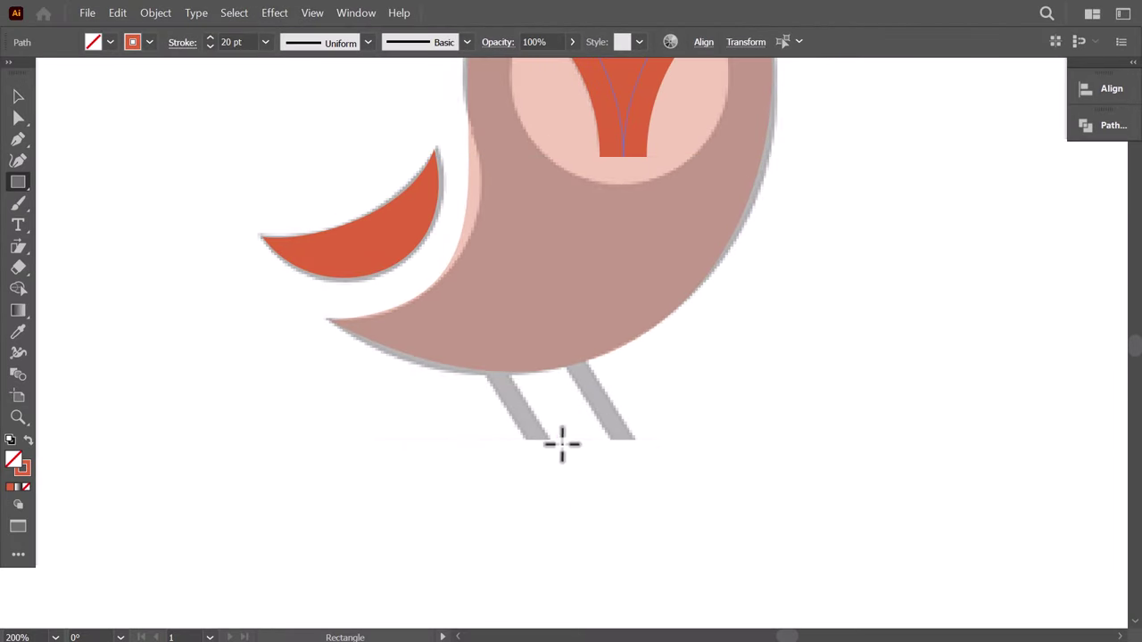
drag(562, 443, 469, 265)
click(28, 440)
key(v)
mouse_move(496, 365)
mouse_down()
mouse_move(531, 366)
mouse_move(541, 339)
mouse_move(612, 347)
mouse_up()
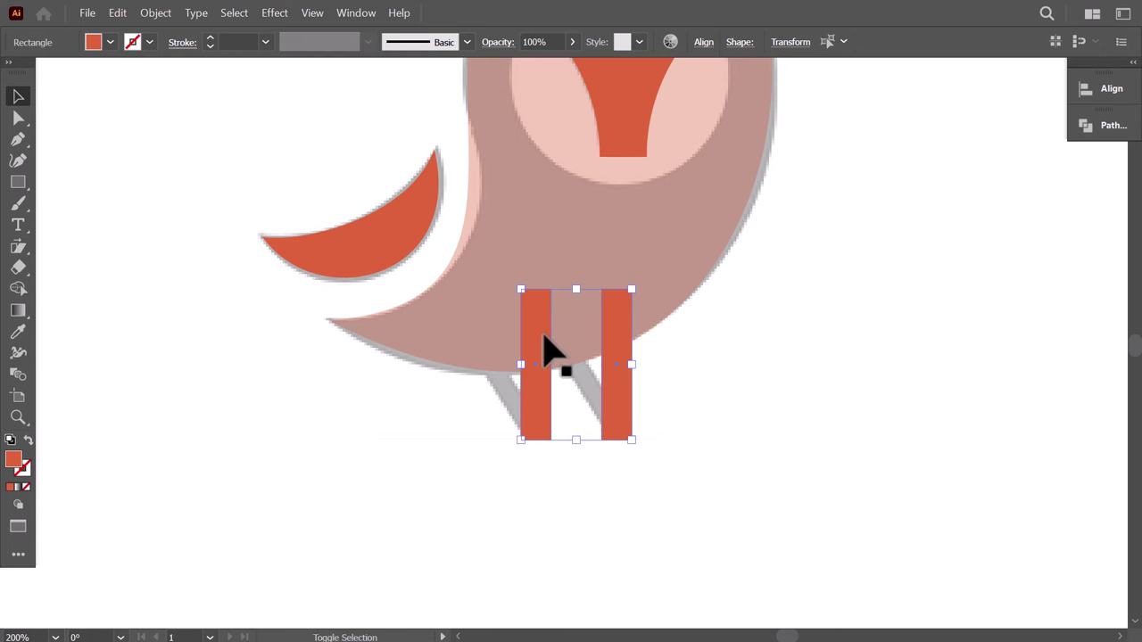
Slant the leg stripes with the Shear tool and move them over the gray legs
click(19, 248)
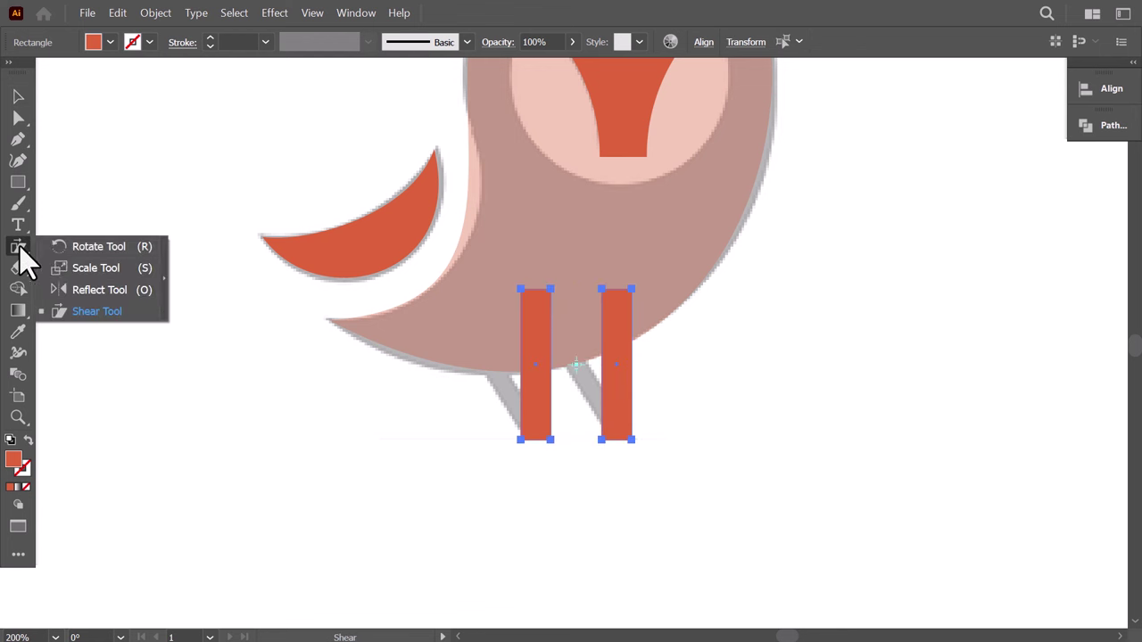
click(93, 311)
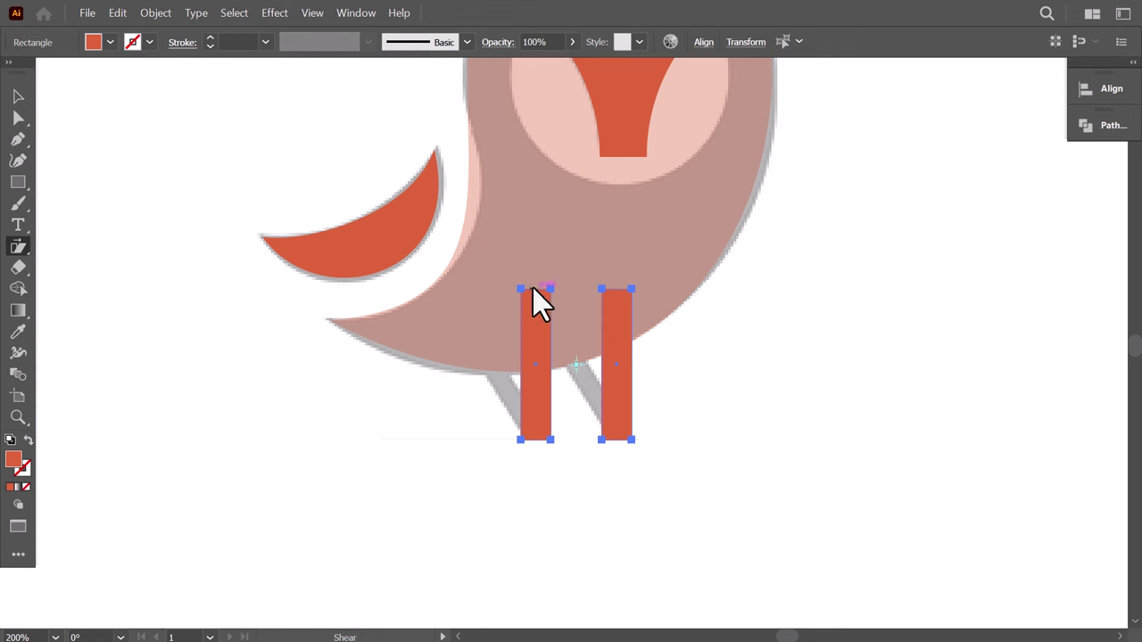
drag(604, 265, 537, 267)
key(v)
drag(547, 401, 512, 397)
Select both eyebrow arcs and expand them with Object > Expand (Fill and Stroke) into filled shapes
key(ctrl+1)
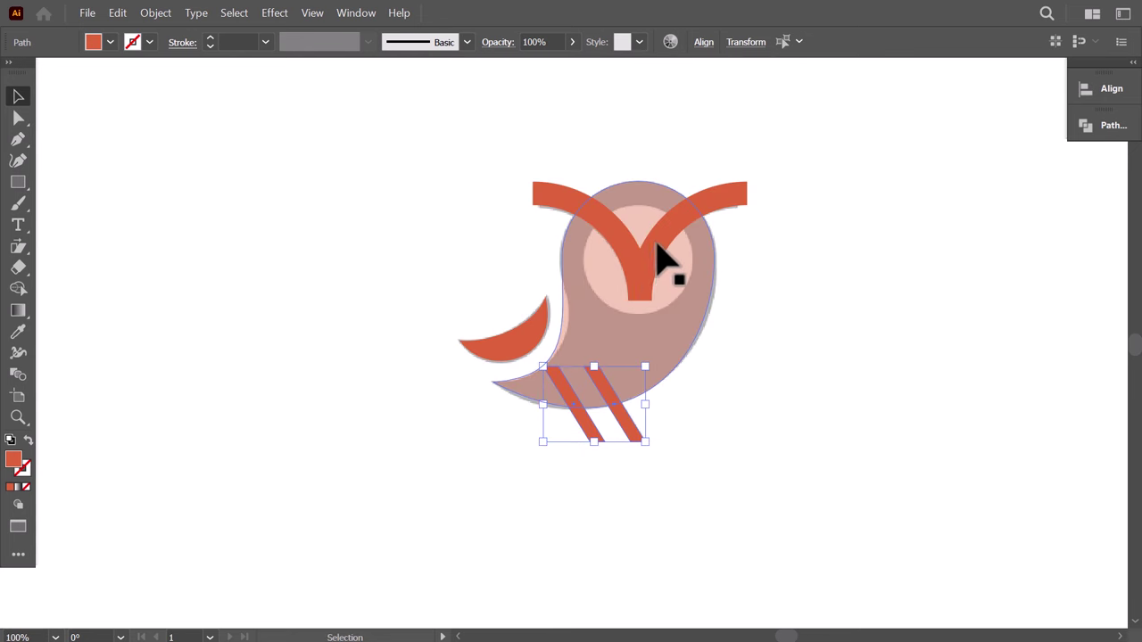
click(660, 258)
shift+click(607, 241)
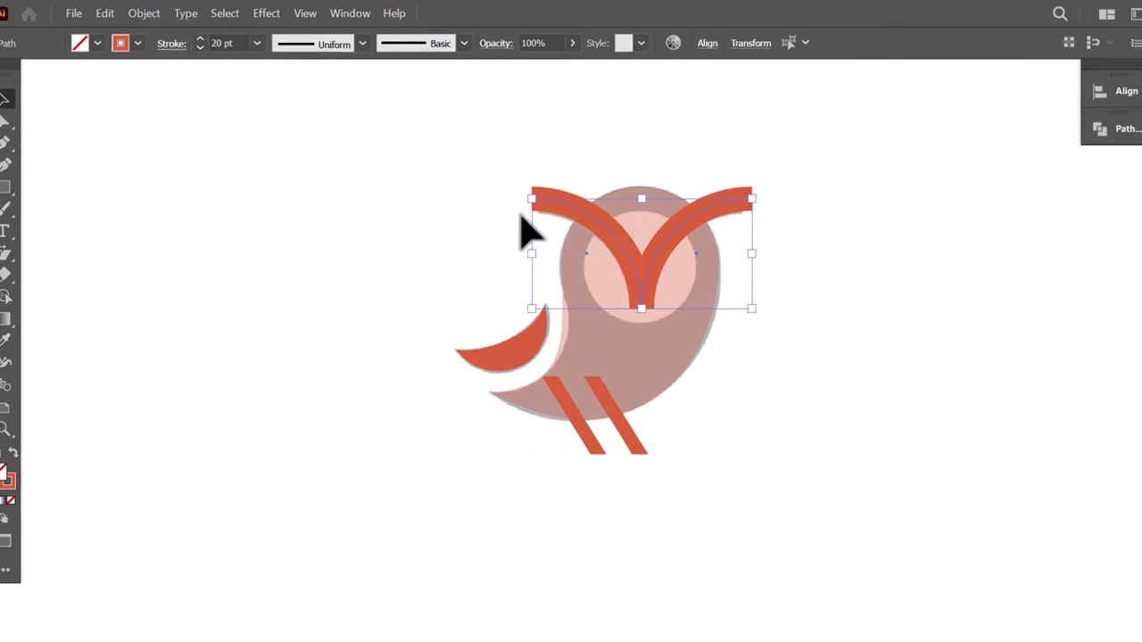
click(155, 12)
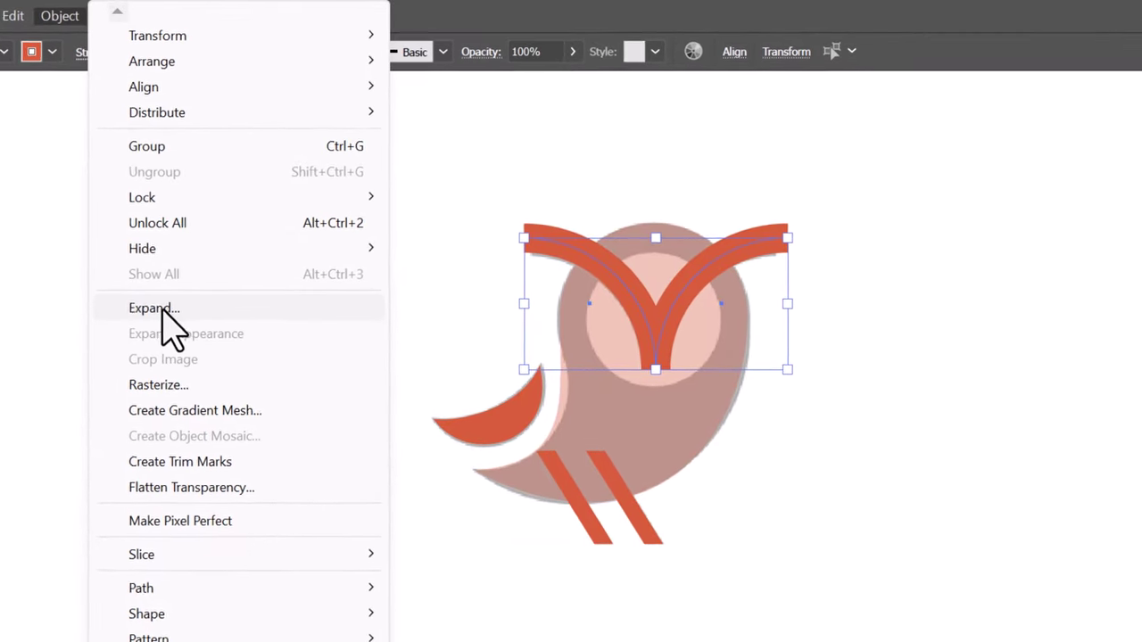
click(198, 278)
click(544, 536)
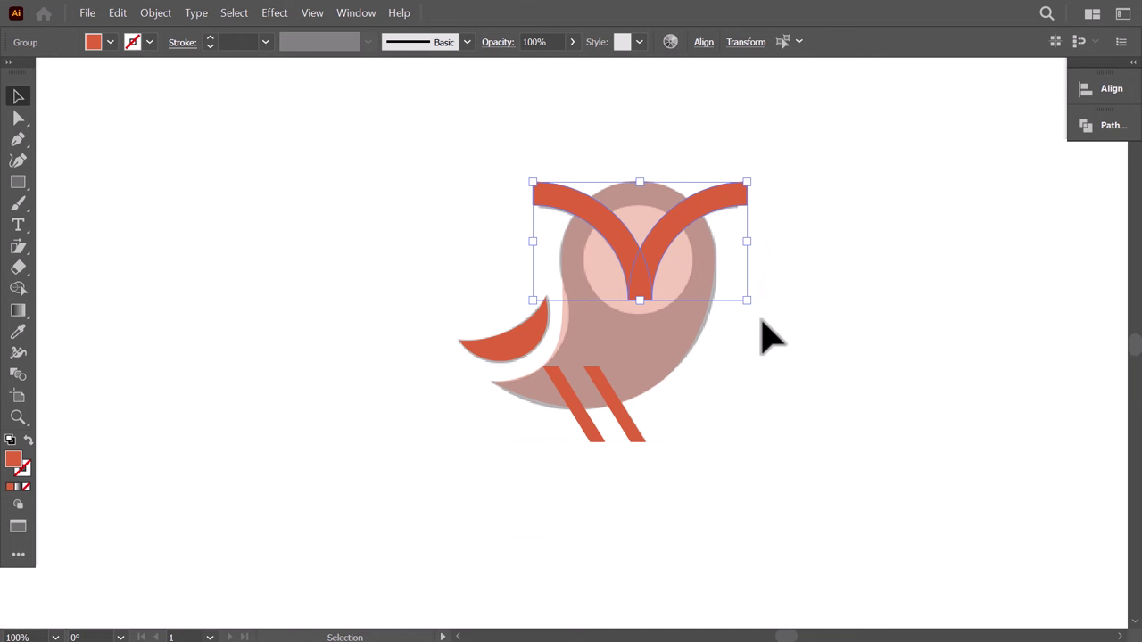
click(761, 324)
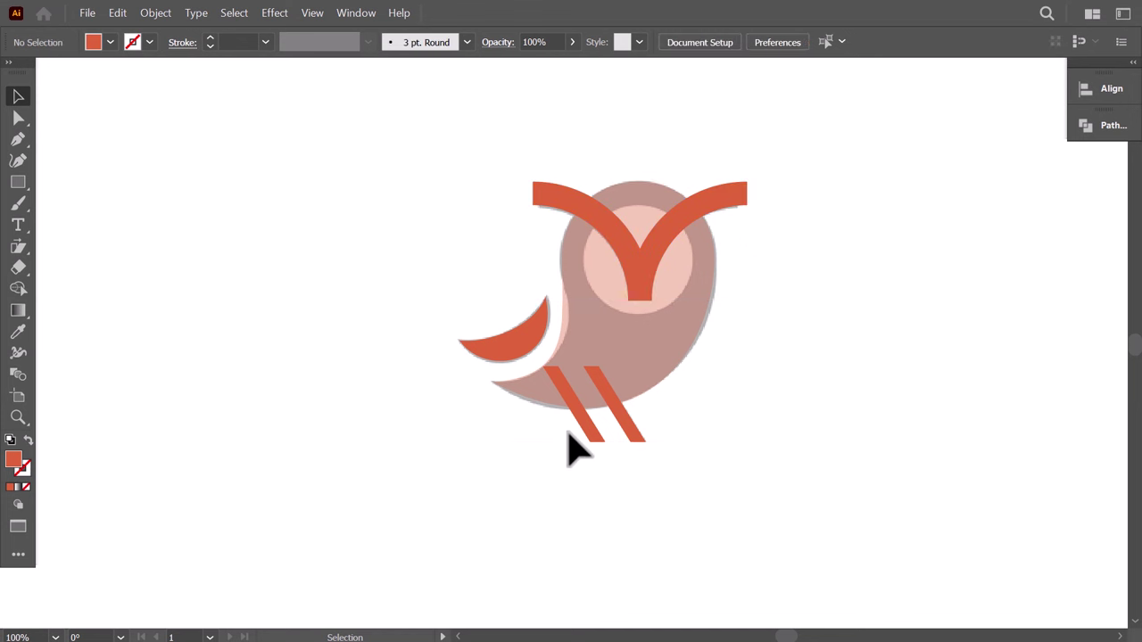
Select all owl shapes, try Pathfinder Unite and undo it, then Shape-build body with legs
drag(674, 434, 665, 392)
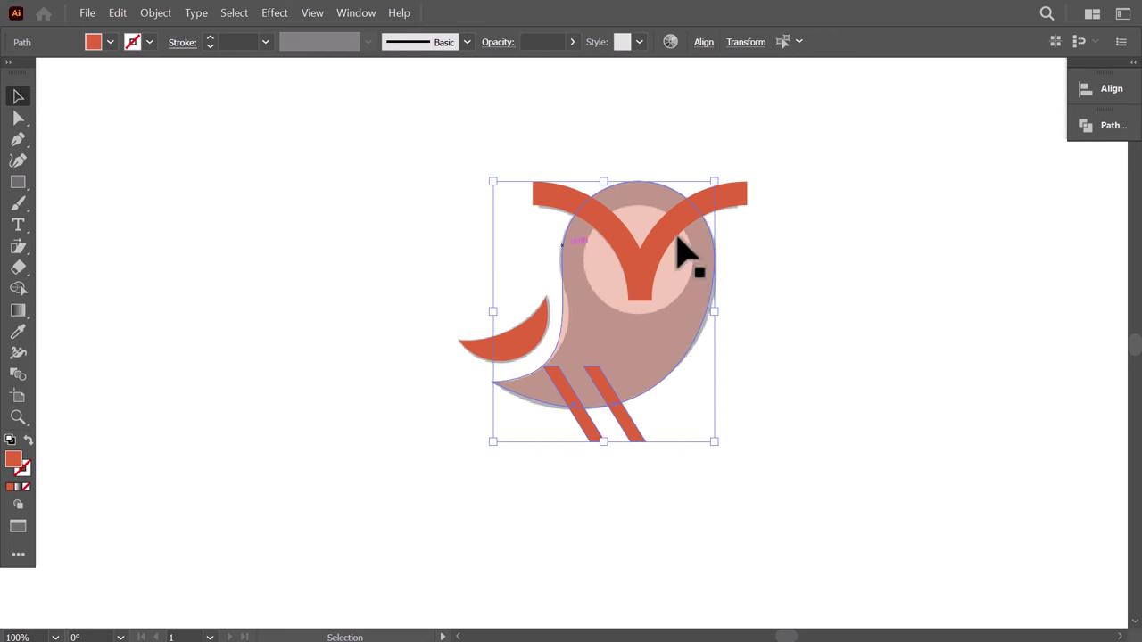
click(1111, 125)
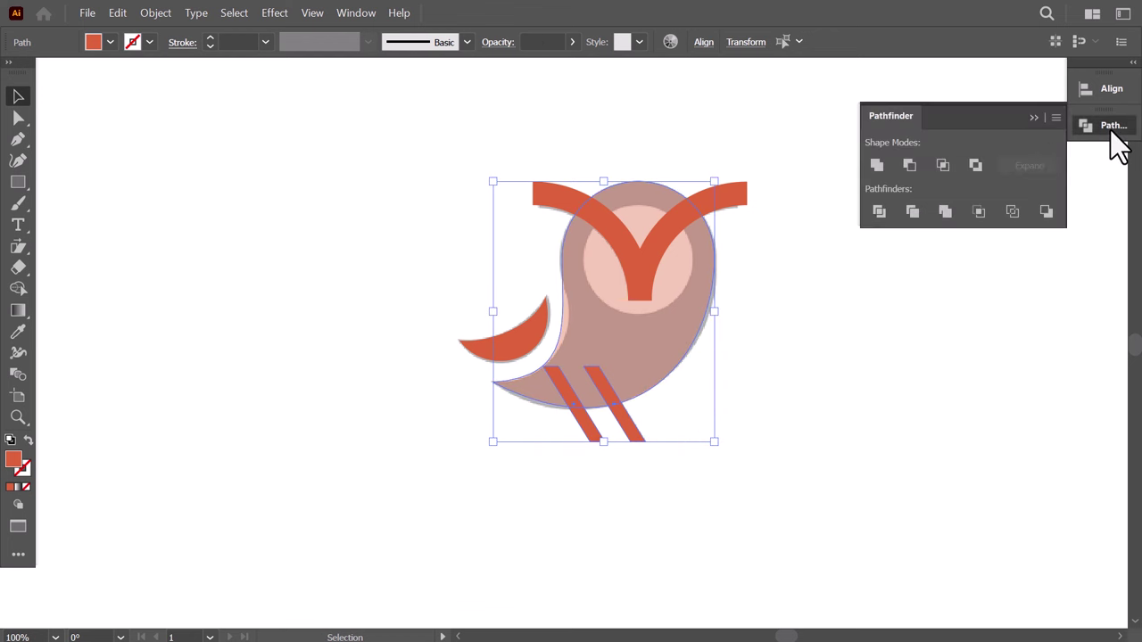
click(877, 166)
key(ctrl+z)
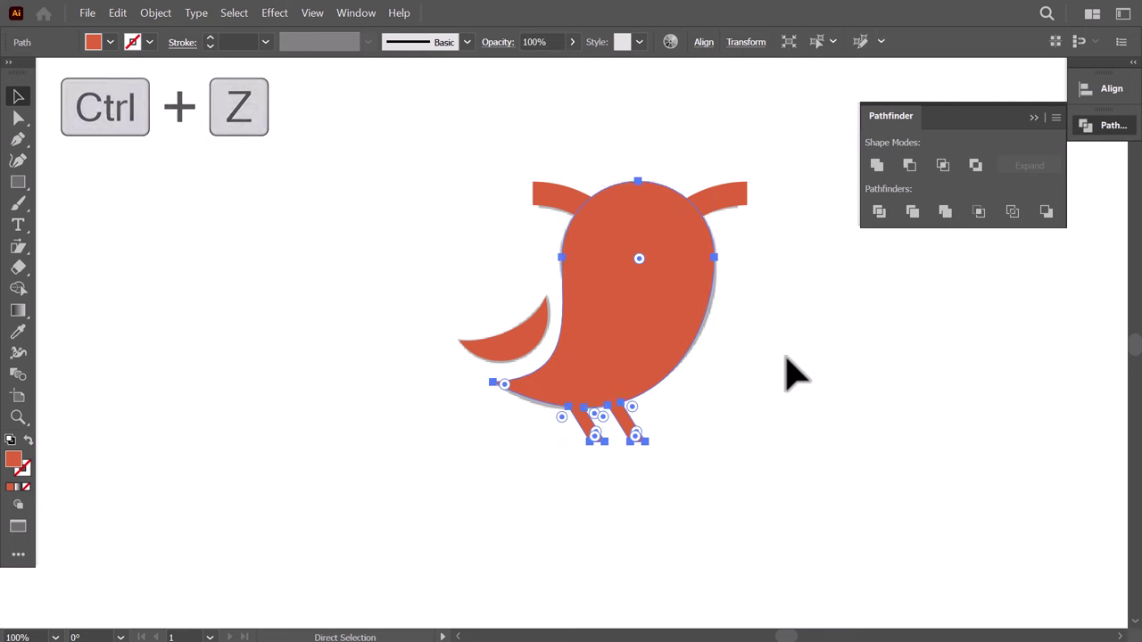
click(17, 289)
drag(607, 336, 612, 361)
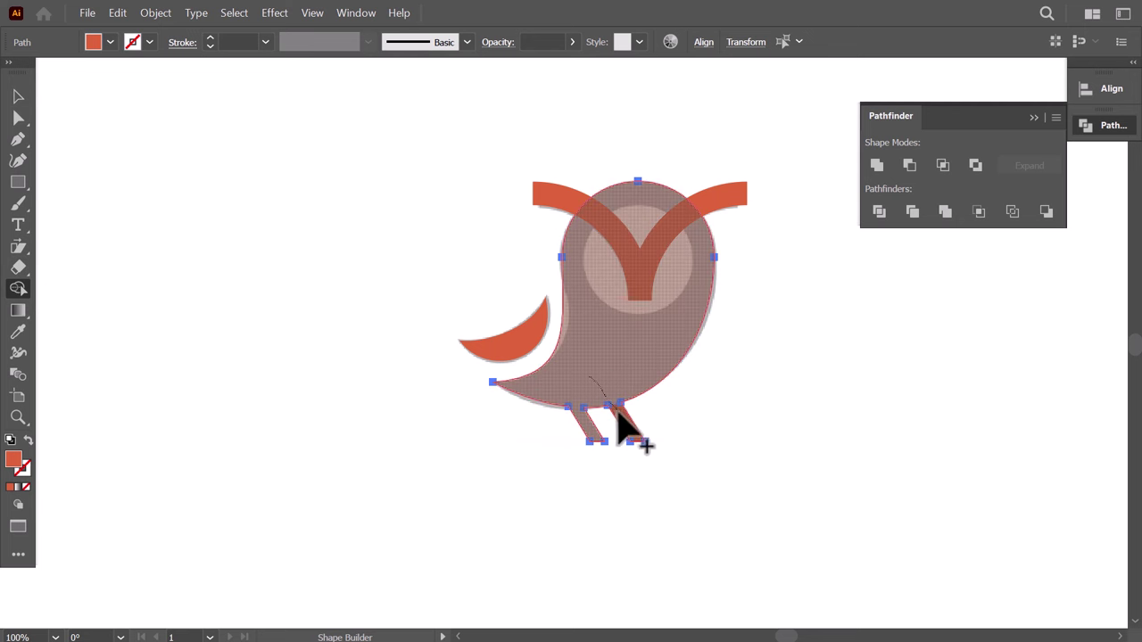
Finish merging body and legs, then draw and fit a circle over the owl's face
drag(617, 412, 621, 416)
key(v)
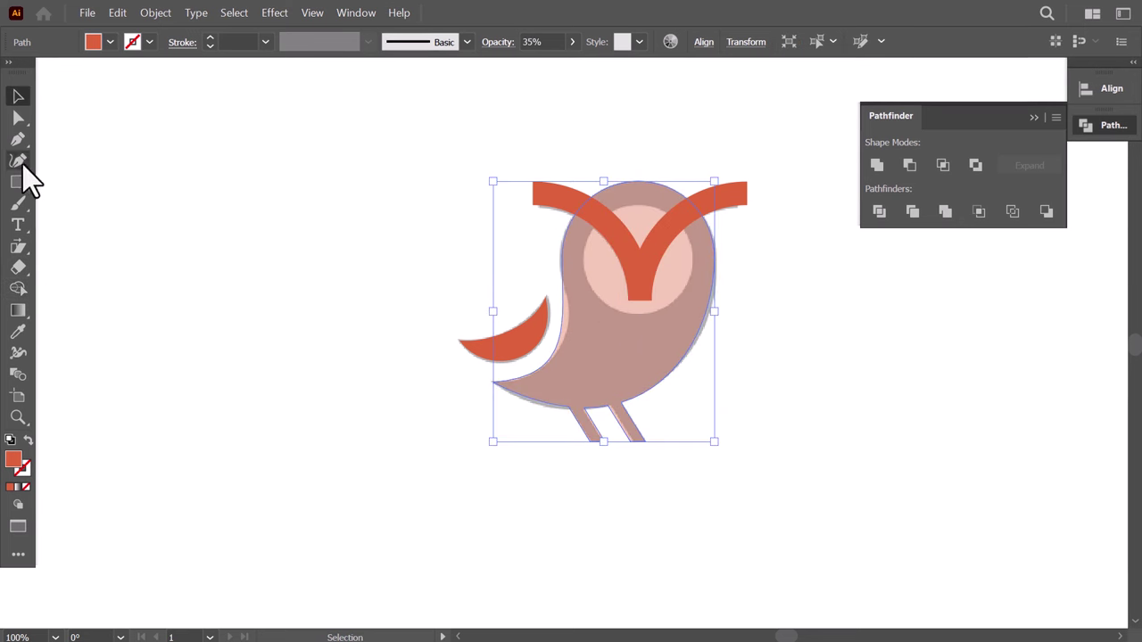
drag(18, 182, 67, 201)
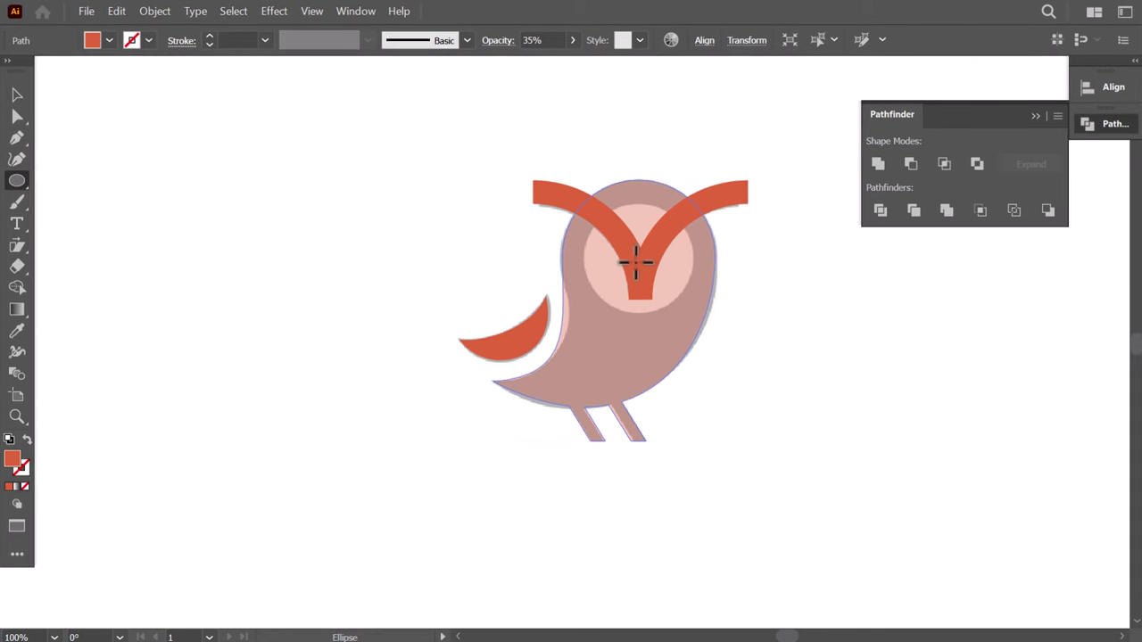
mouse_move(636, 261)
mouse_down()
mouse_move(667, 229)
mouse_move(675, 313)
mouse_up()
click(17, 94)
drag(626, 263, 628, 255)
drag(692, 308, 698, 310)
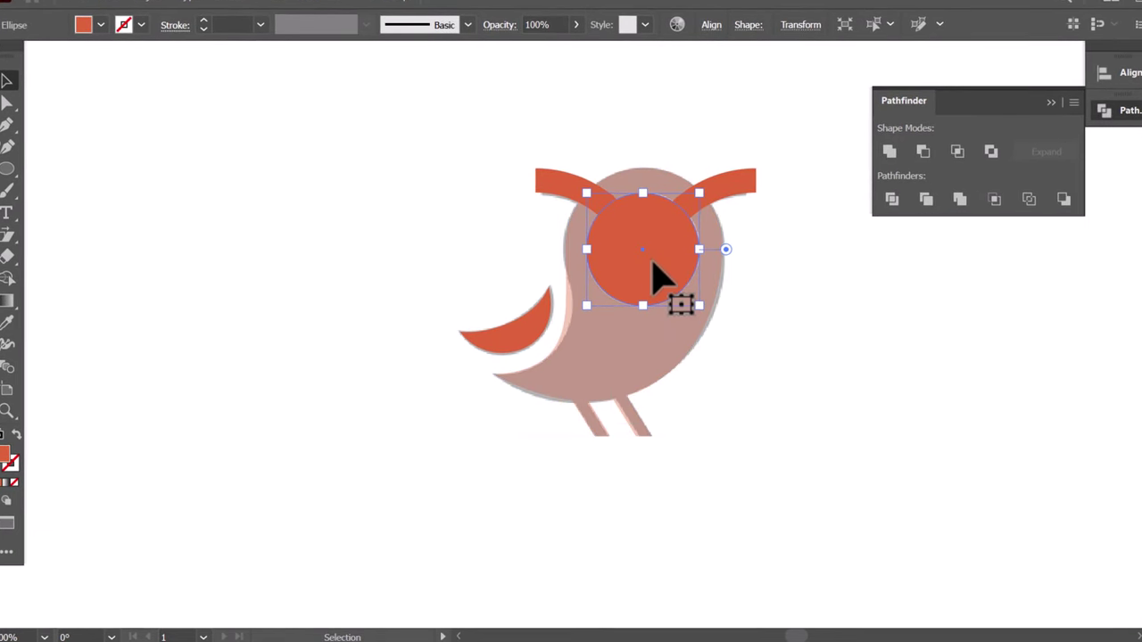
Cut the circle from the body with Minus Front and move the owl beside the gray reference
shift+click(644, 371)
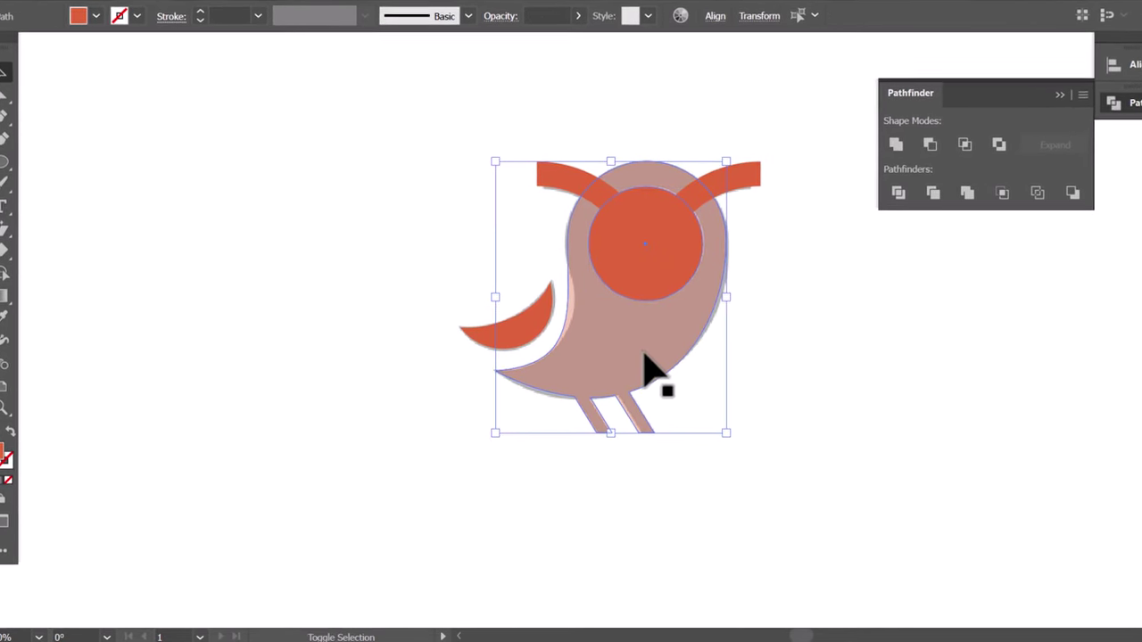
click(939, 135)
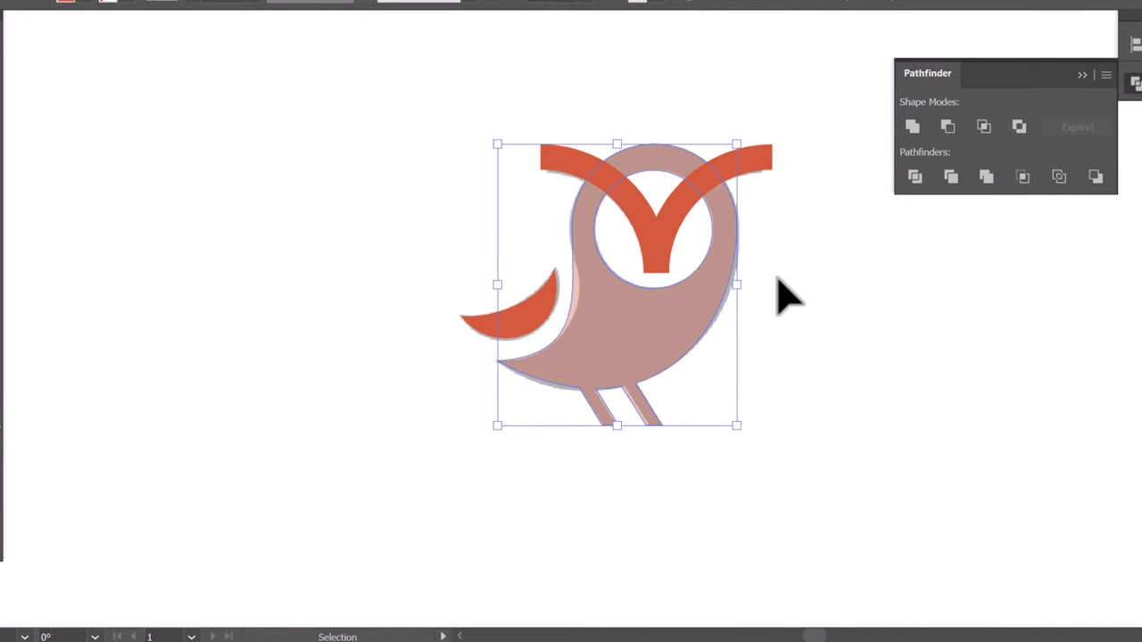
drag(819, 100, 562, 322)
drag(604, 365, 264, 337)
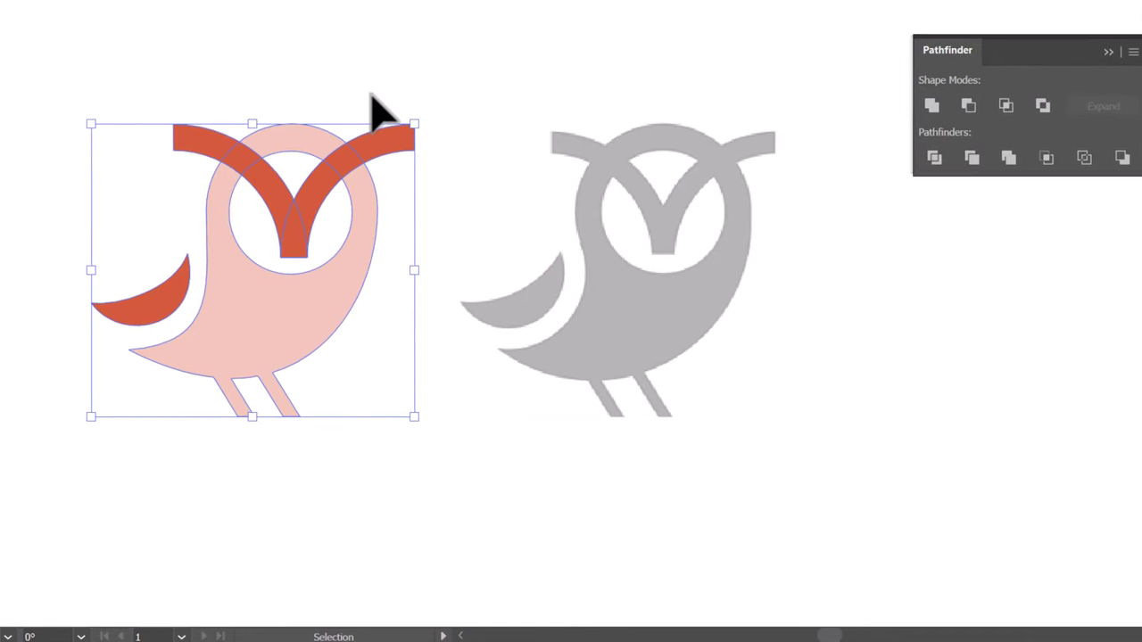
Unite the owl's brows, wing, legs and body into one pink shape, then close Pathfinder
click(932, 105)
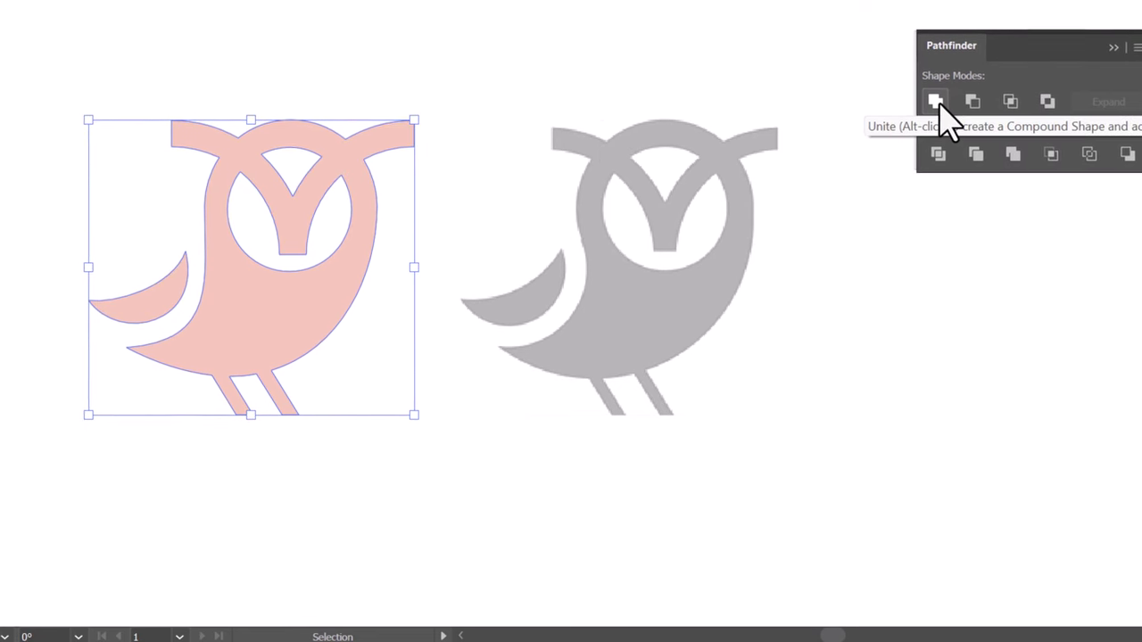
click(1122, 49)
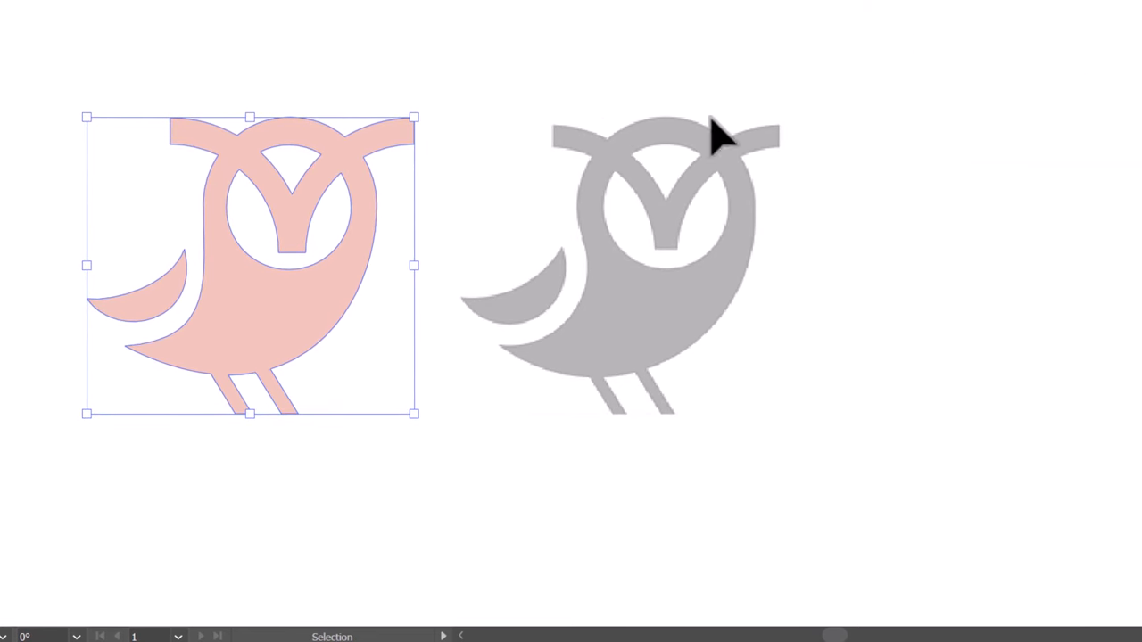